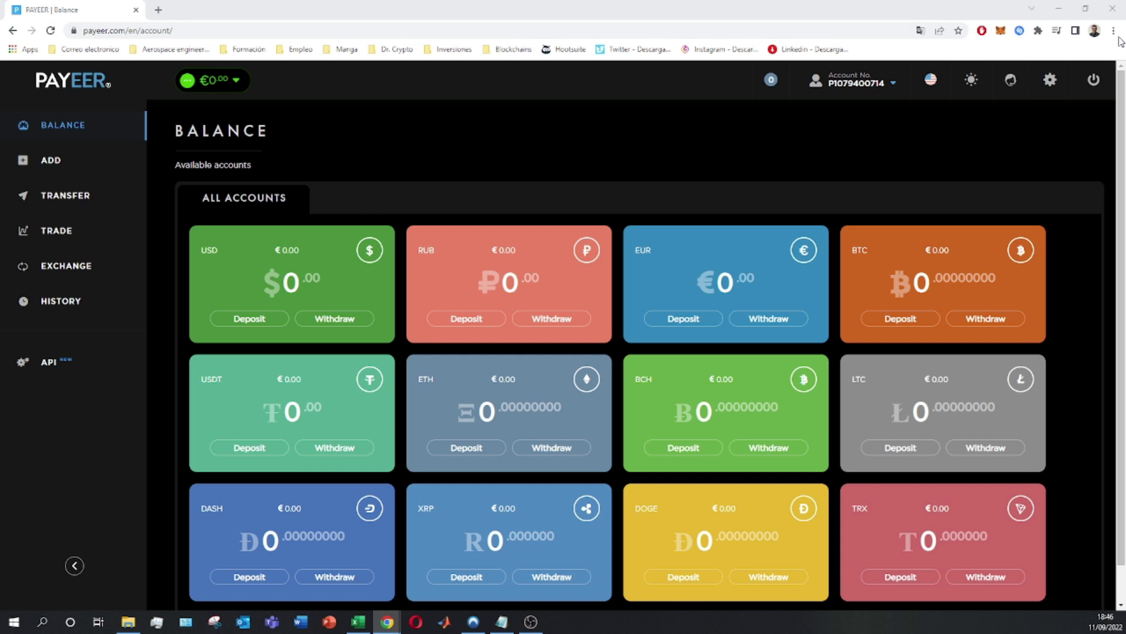
- Open the My Cards page from the account settings and check the list of verified cards
mouse_move(816, 115)
mouse_move(1059, 82)
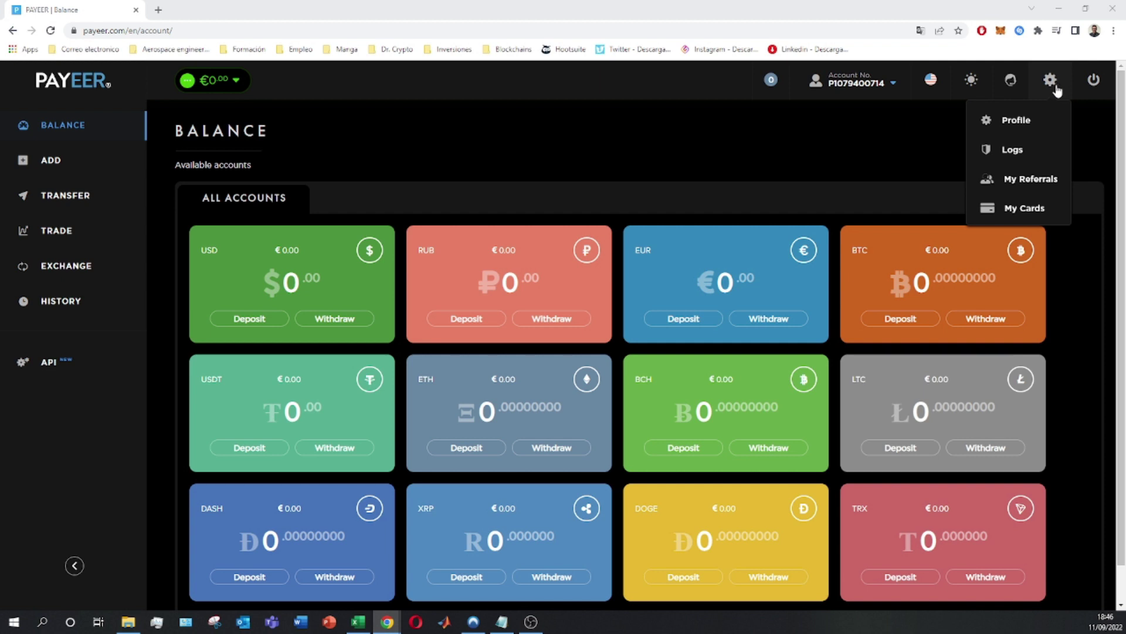
left_click(1019, 220)
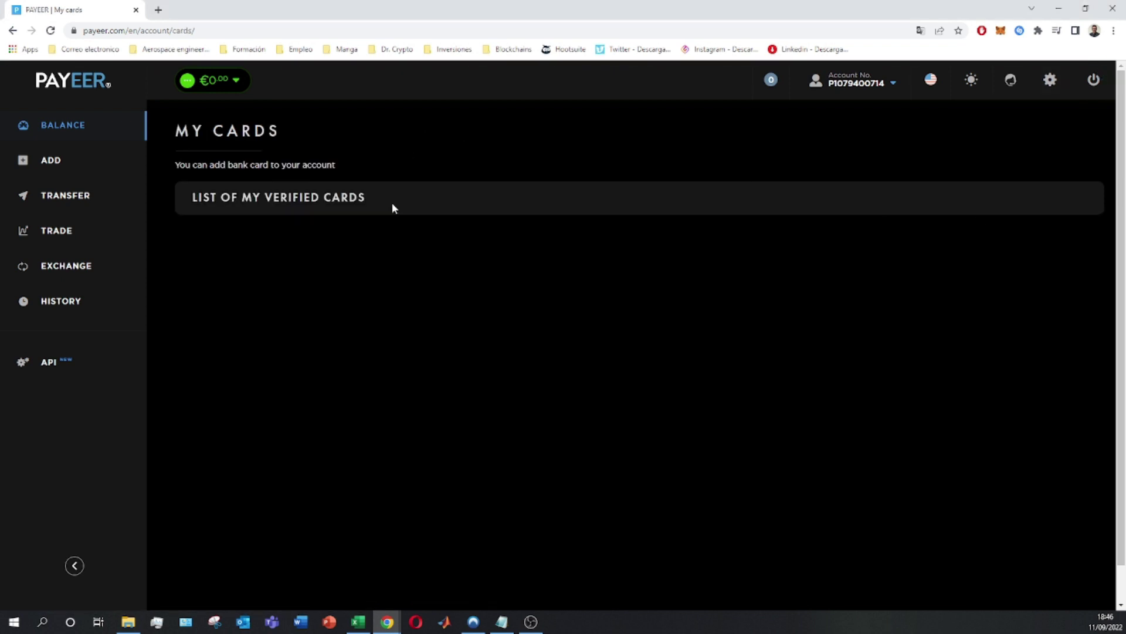
left_click_drag(198, 197, 346, 205)
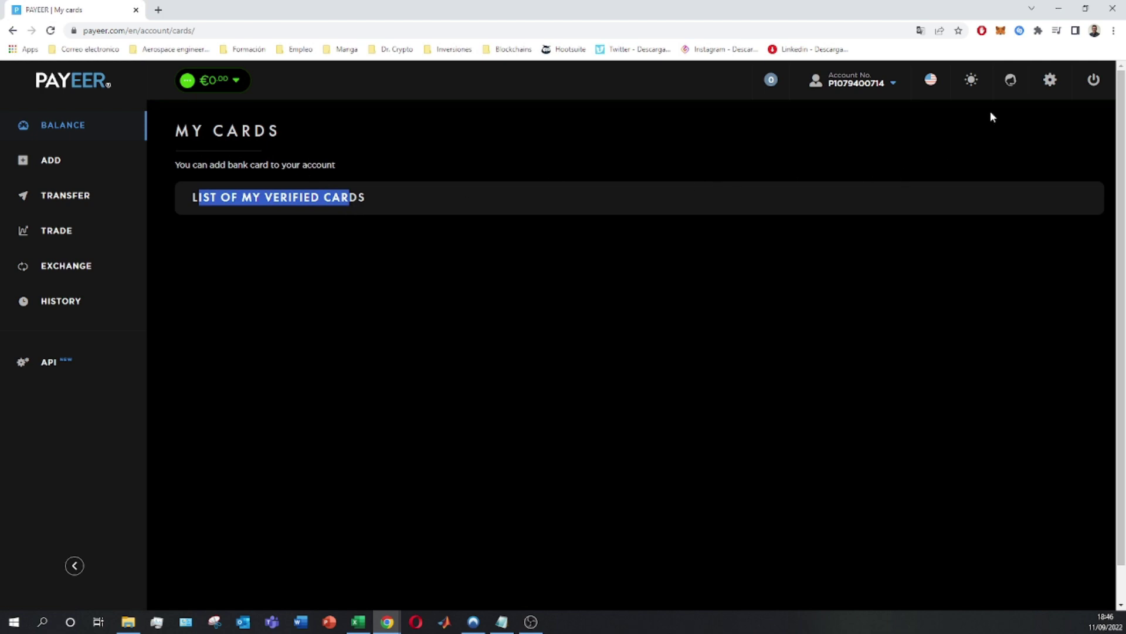
- Open the profile settings and examine the daily fiat and monthly crypto withdrawal limits for non-verified accounts
left_click(1051, 87)
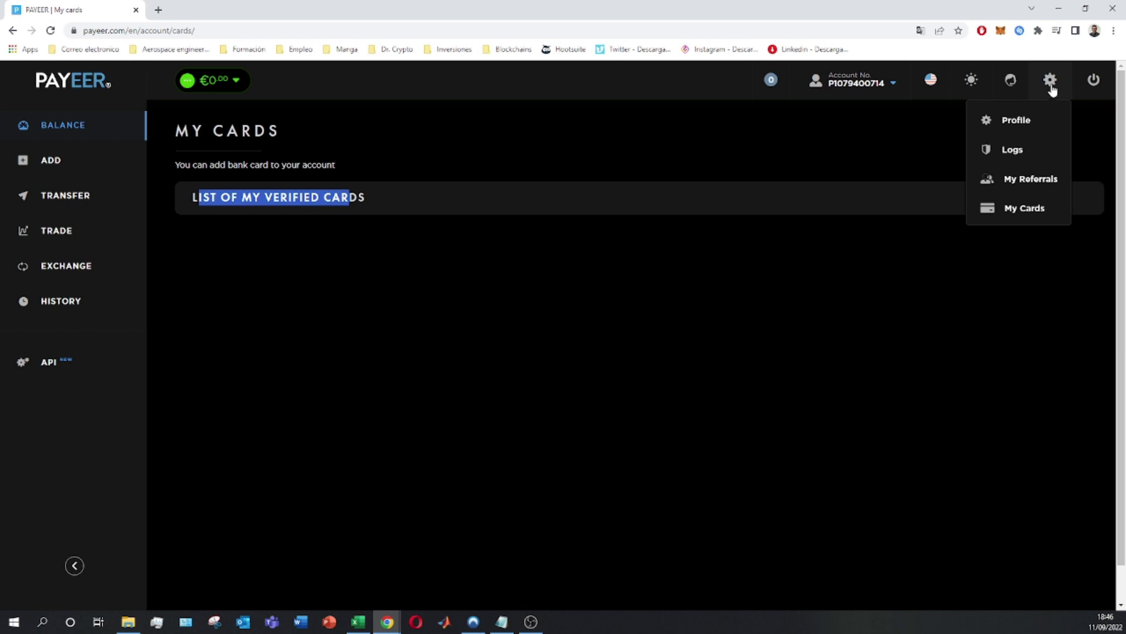
left_click(1024, 124)
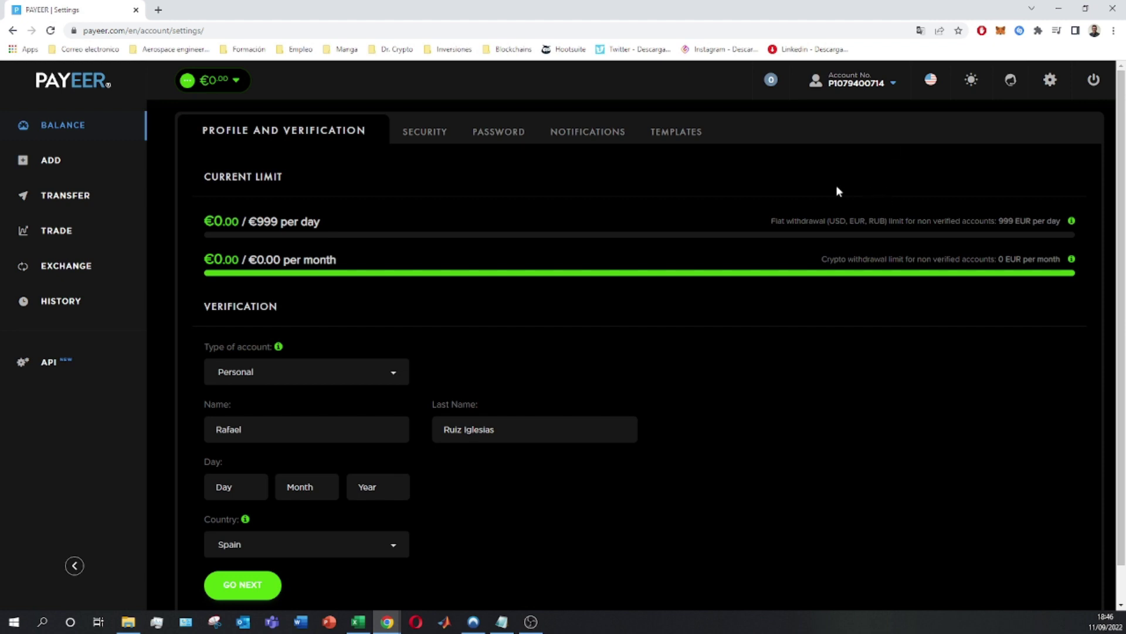
left_click_drag(334, 221, 257, 223)
left_click(257, 222)
left_click_drag(829, 261, 909, 264)
left_click(919, 260)
left_click_drag(825, 255, 801, 222)
left_click(814, 228)
- Try the Light interface theme and restore the Dark theme
left_click(985, 83)
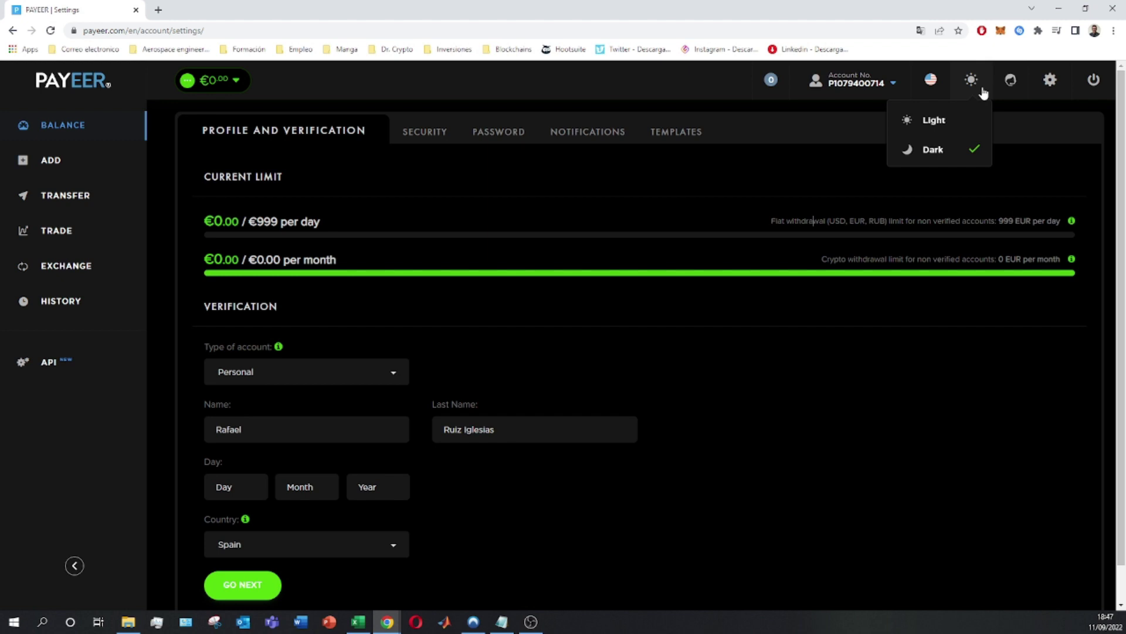
left_click(956, 116)
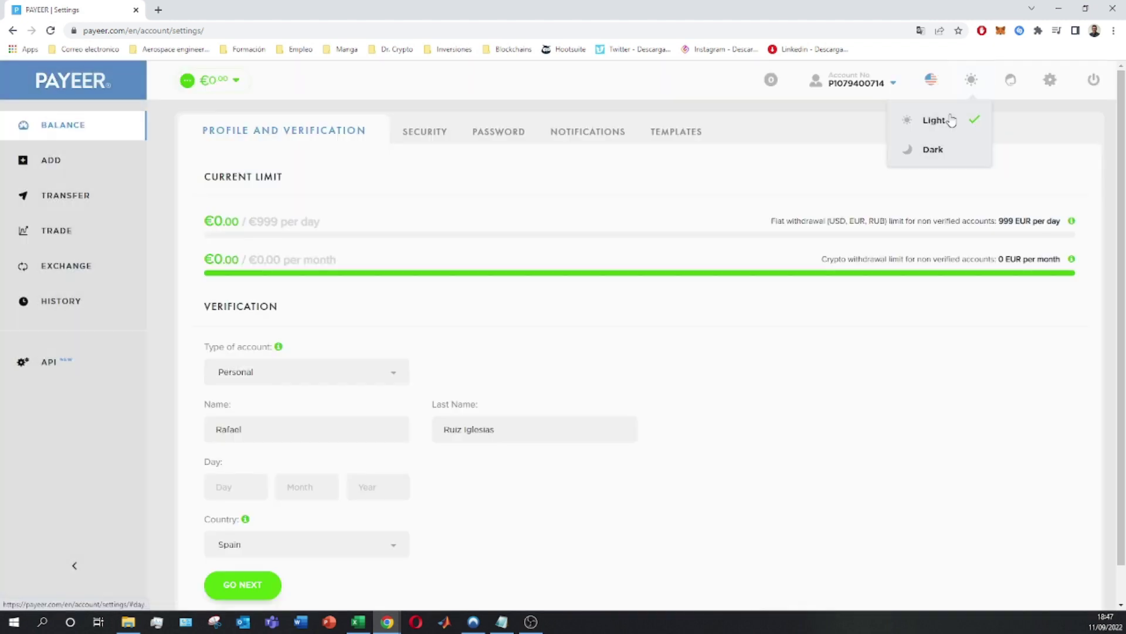
left_click(939, 151)
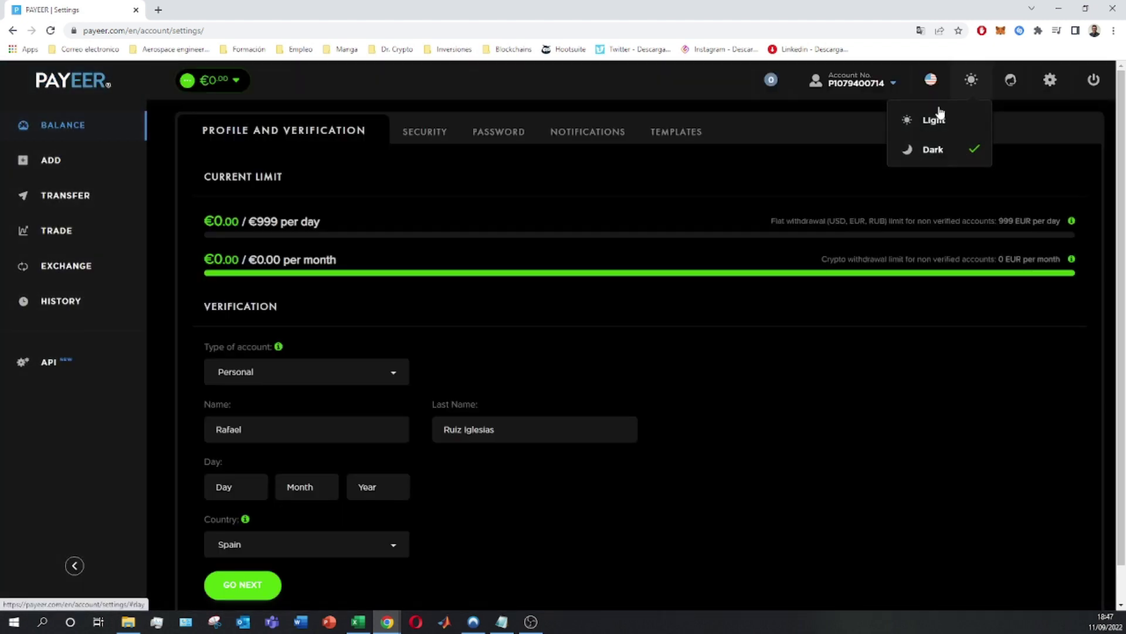
- Check the available interface languages, the account details summary and the notifications
left_click(931, 79)
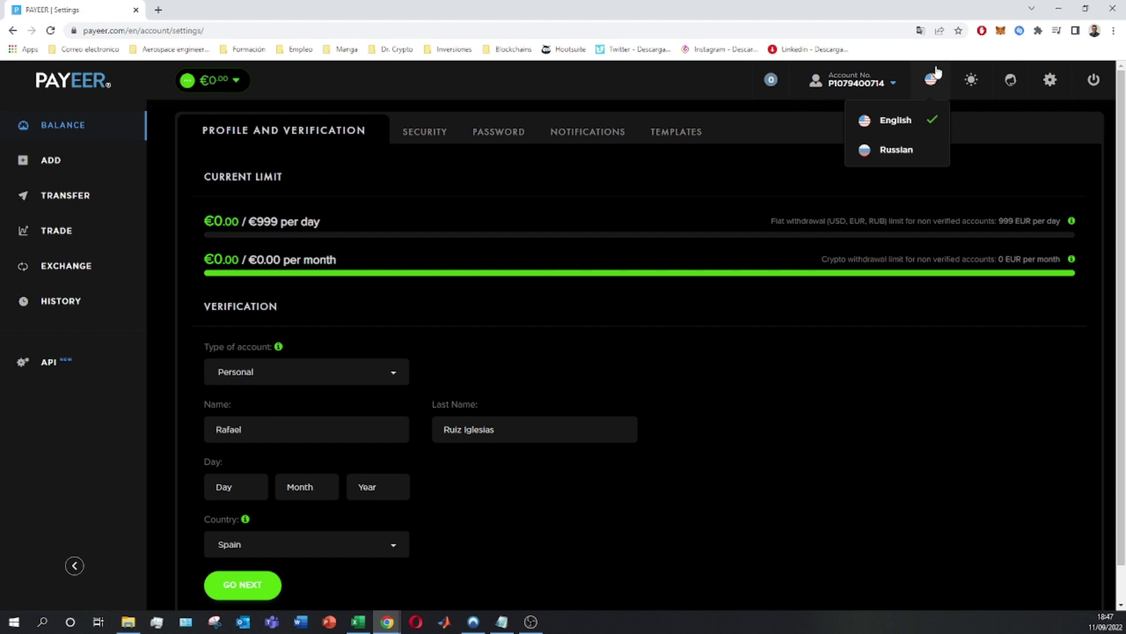
left_click(872, 83)
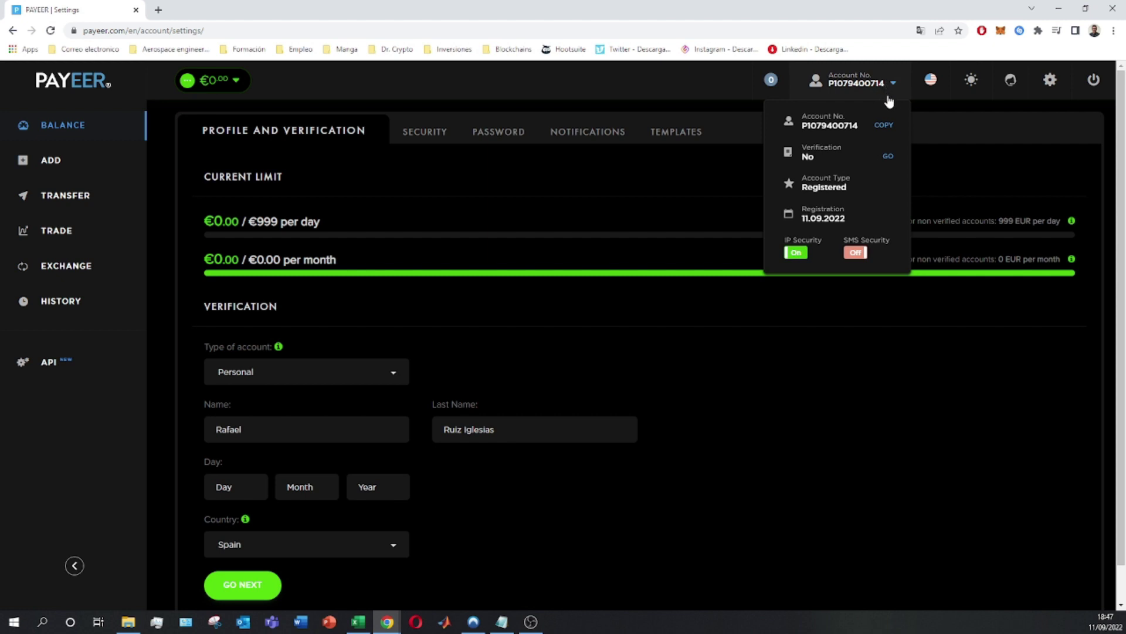
left_click(770, 81)
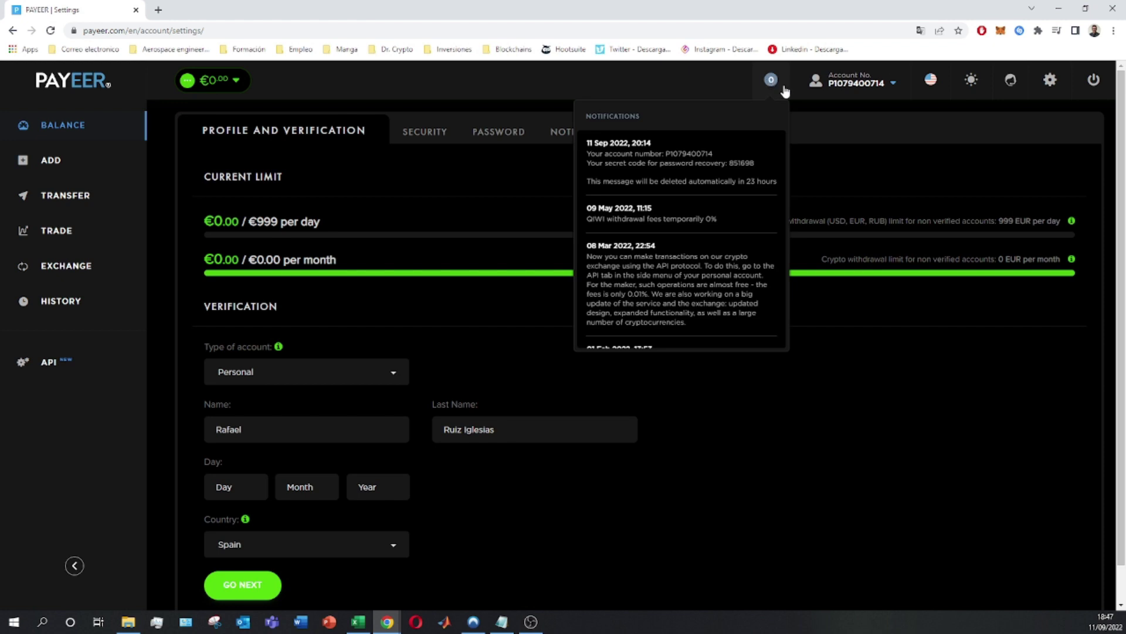
- Return to the Balance page and look over all available currency accounts
left_click(93, 125)
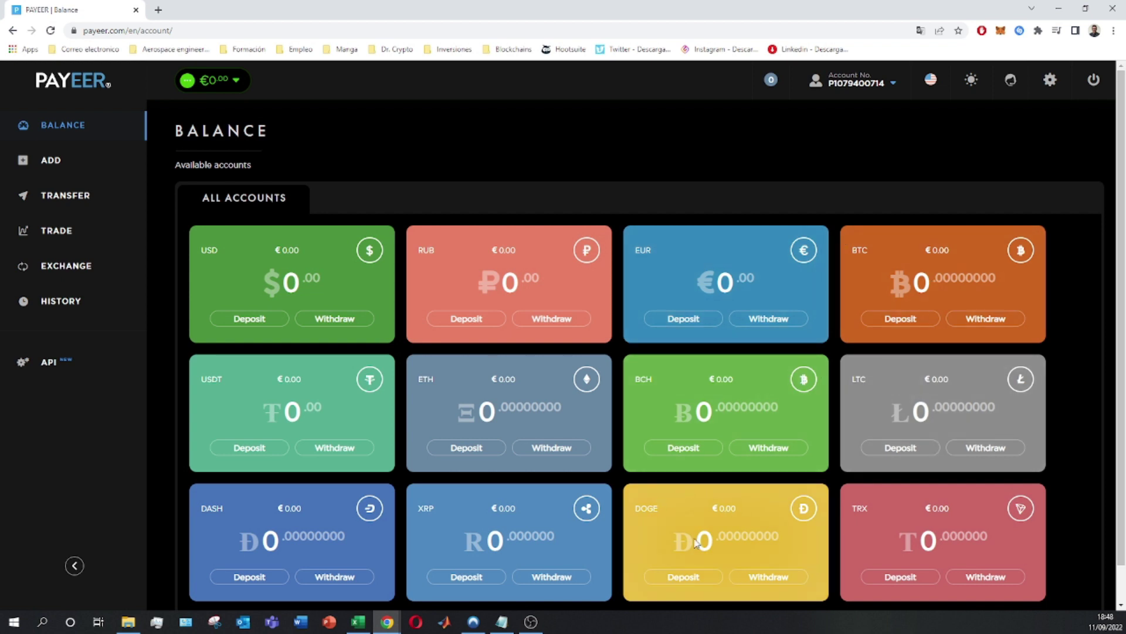
scroll(762, 452, "down", 1)
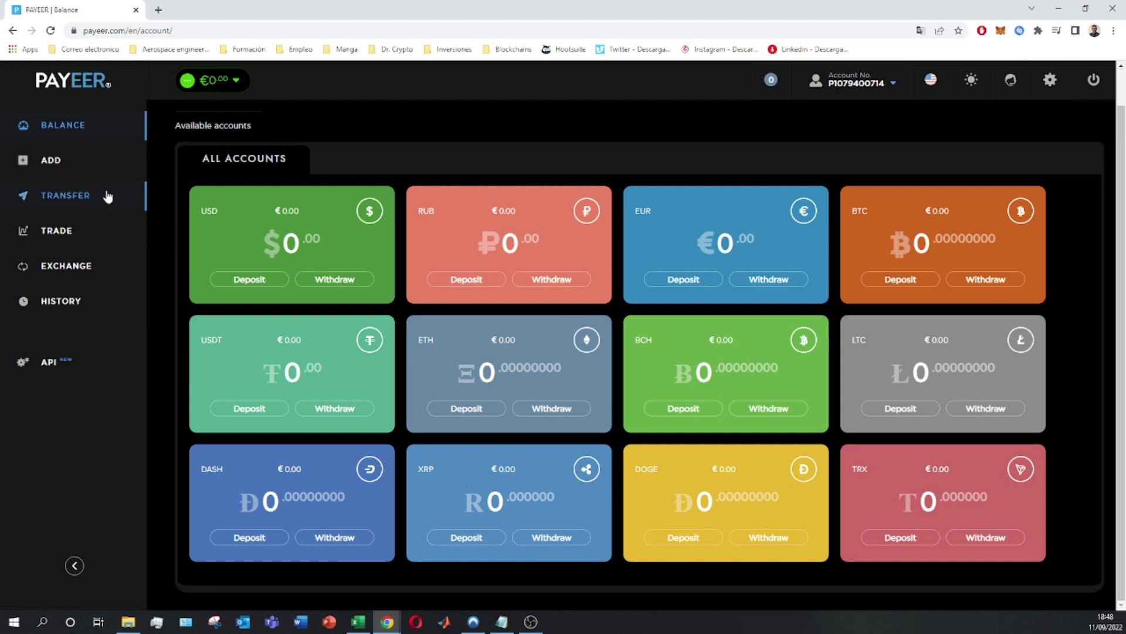
- On the Add page, browse the fiat and crypto accounts and choose the BTC balance as the deposit account
left_click(58, 163)
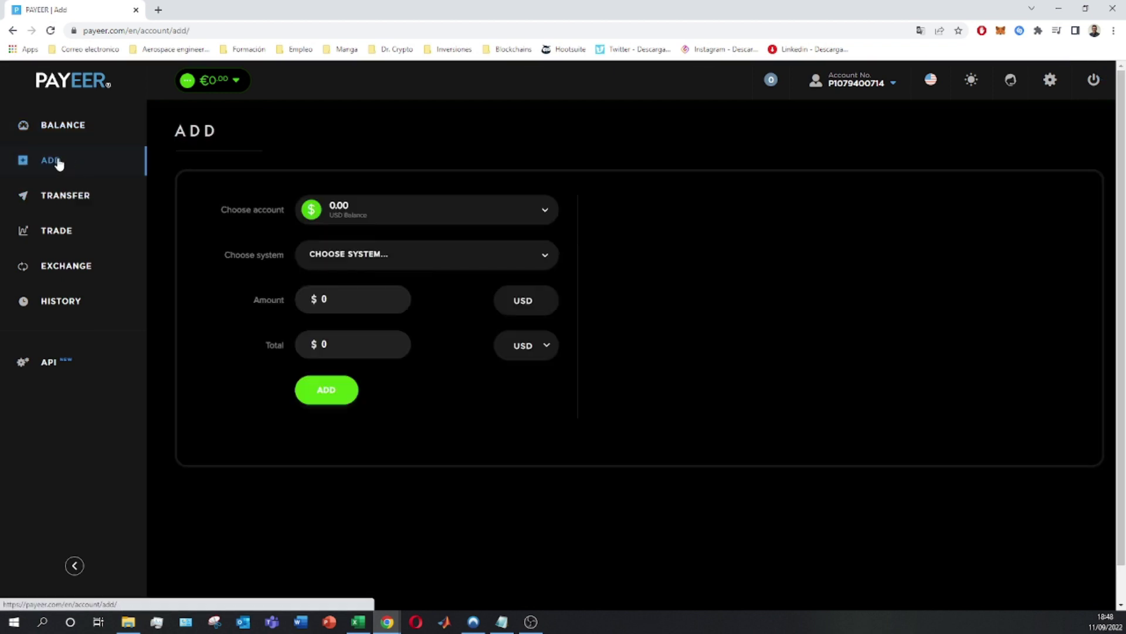
left_click(450, 216)
scroll(435, 410, "down", 5)
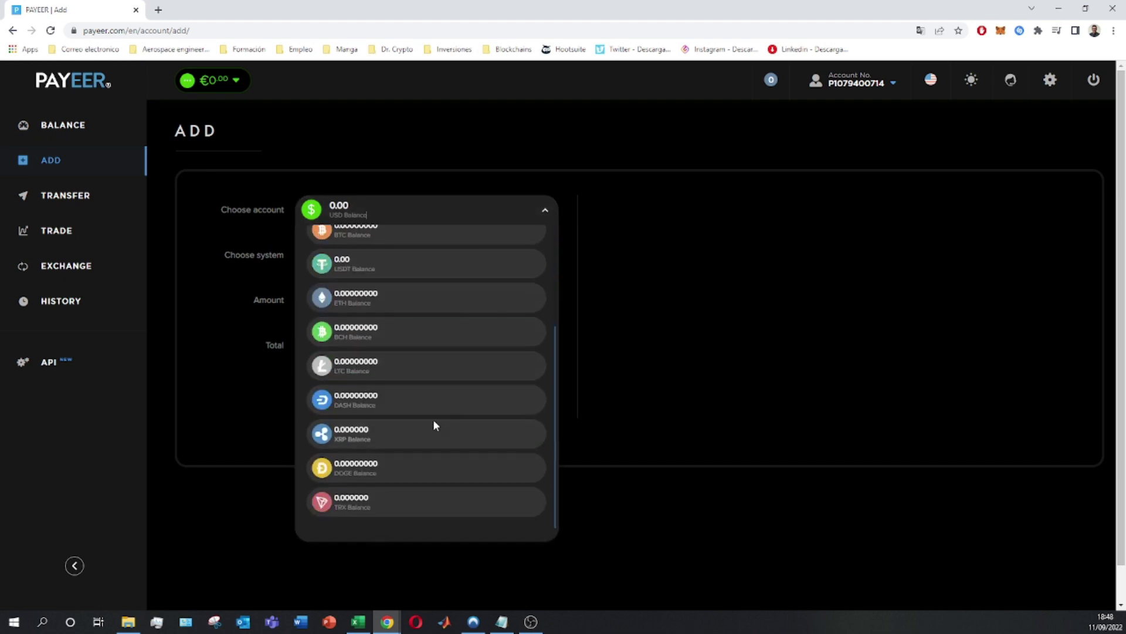
scroll(384, 399, "up", 5)
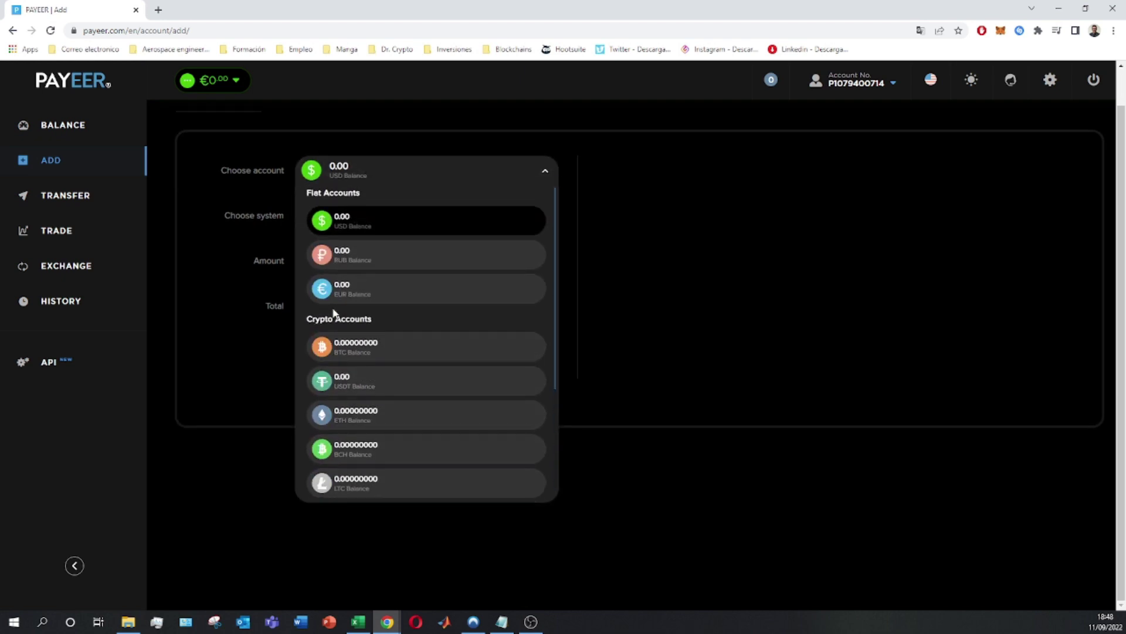
left_click(340, 347)
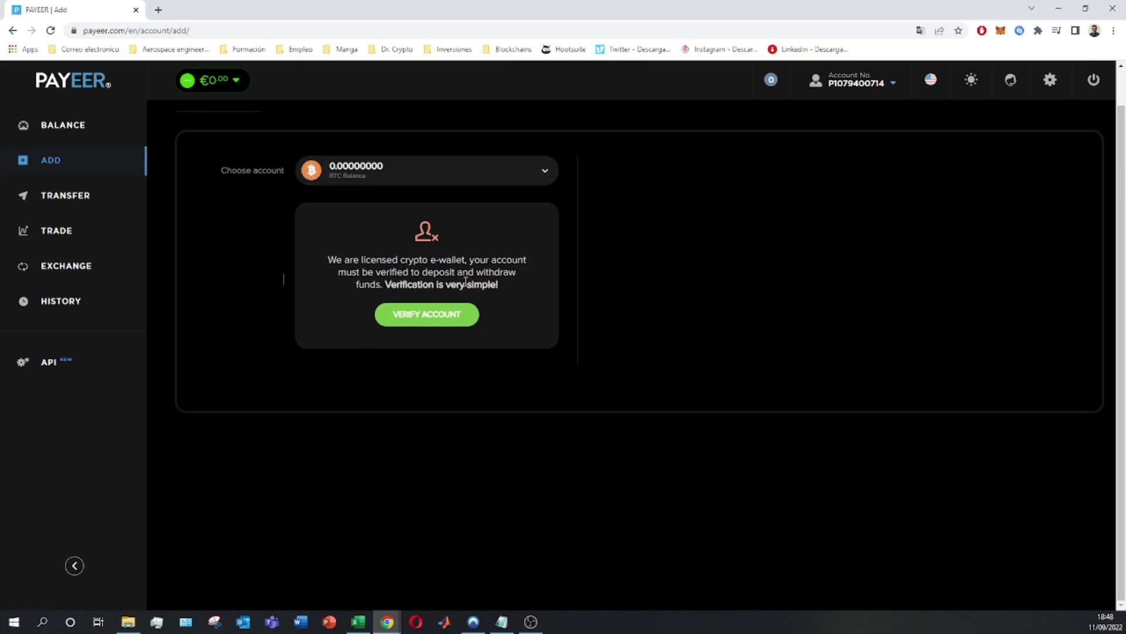
- Set the deposit account to the USD balance and display its available payment systems and fees
left_click(454, 169)
left_click(405, 231)
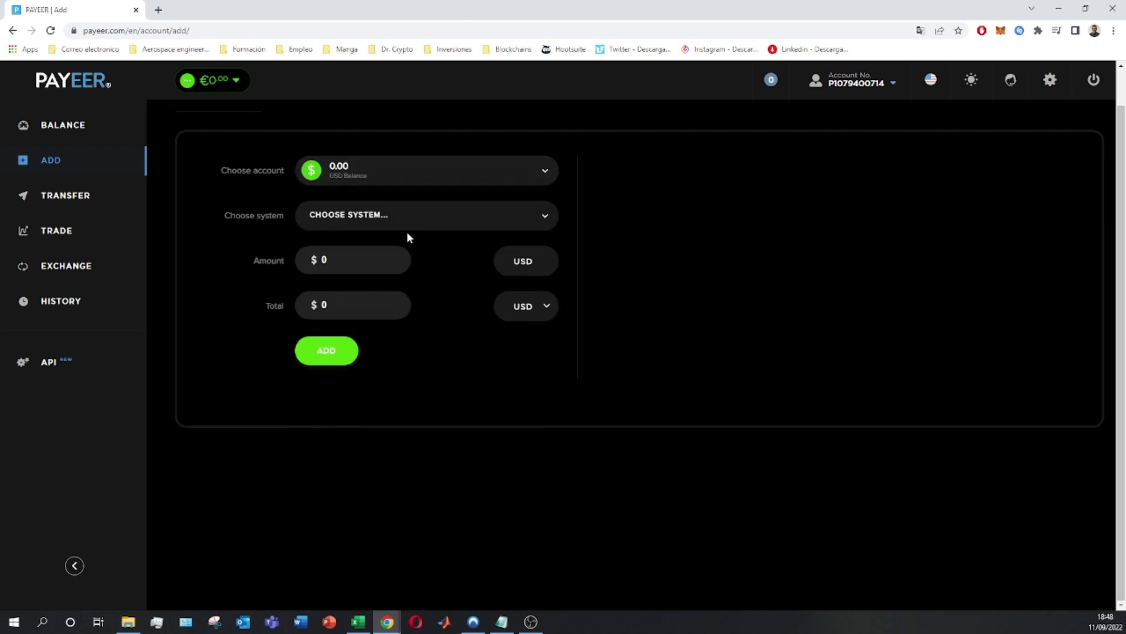
left_click(457, 226)
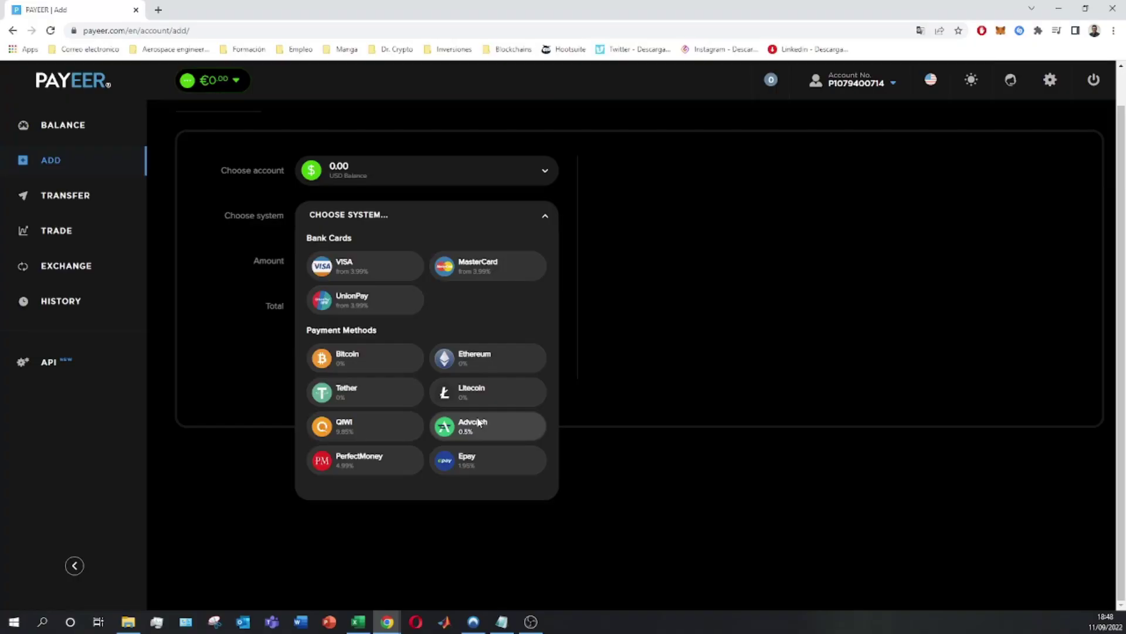
- Open the Transfer page and review the available transfer systems and their fees, keeping Payeer selected
left_click(100, 195)
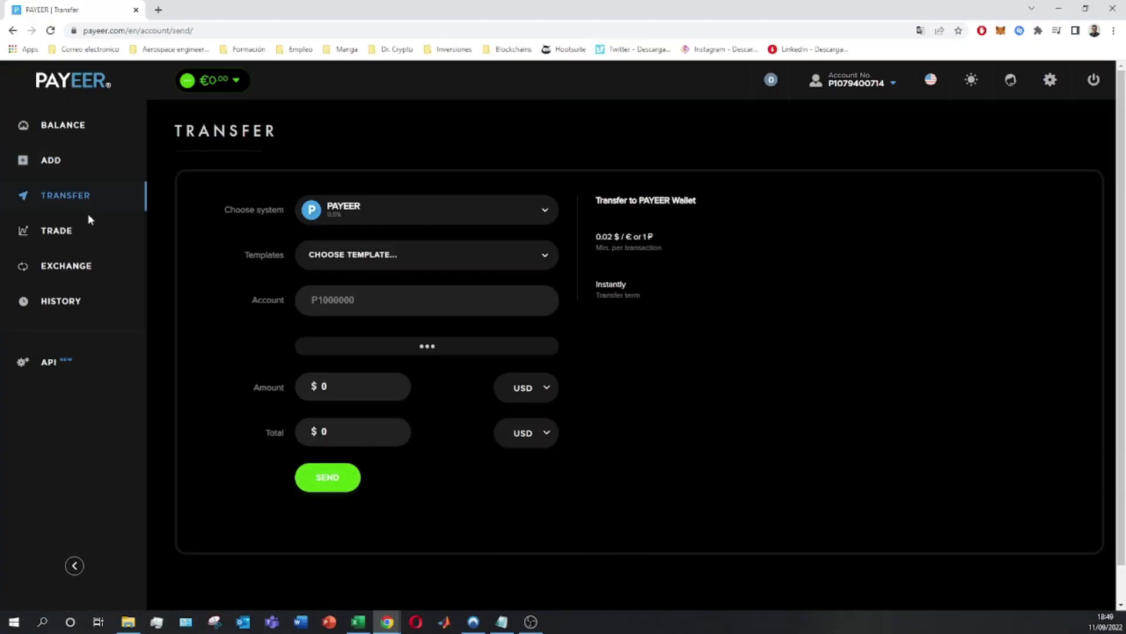
left_click(381, 210)
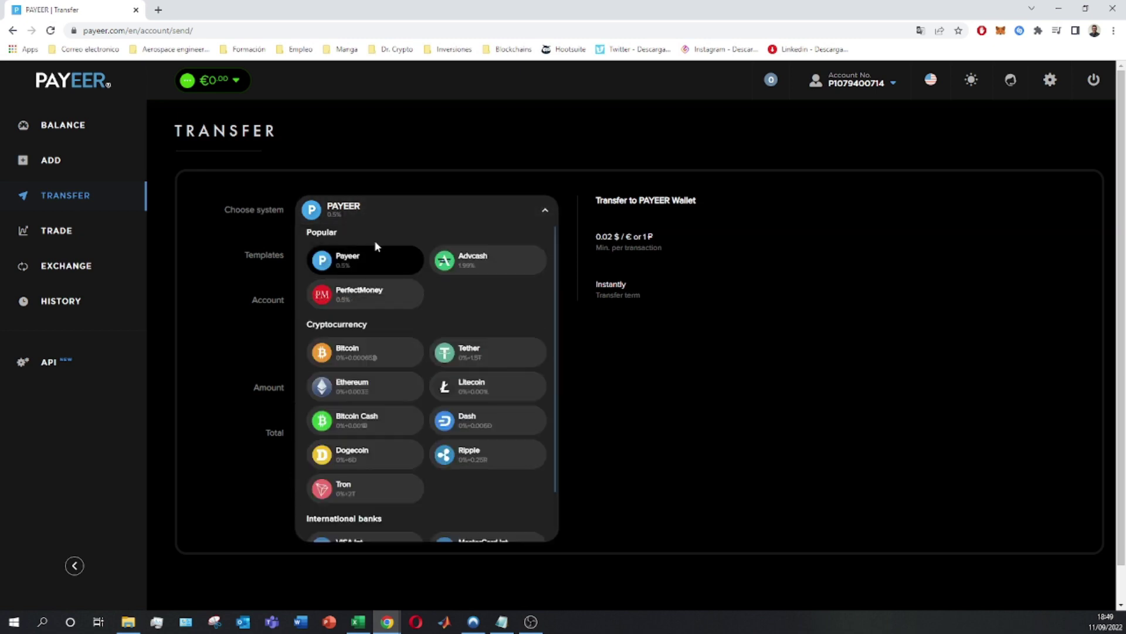
scroll(428, 269, "down", 1)
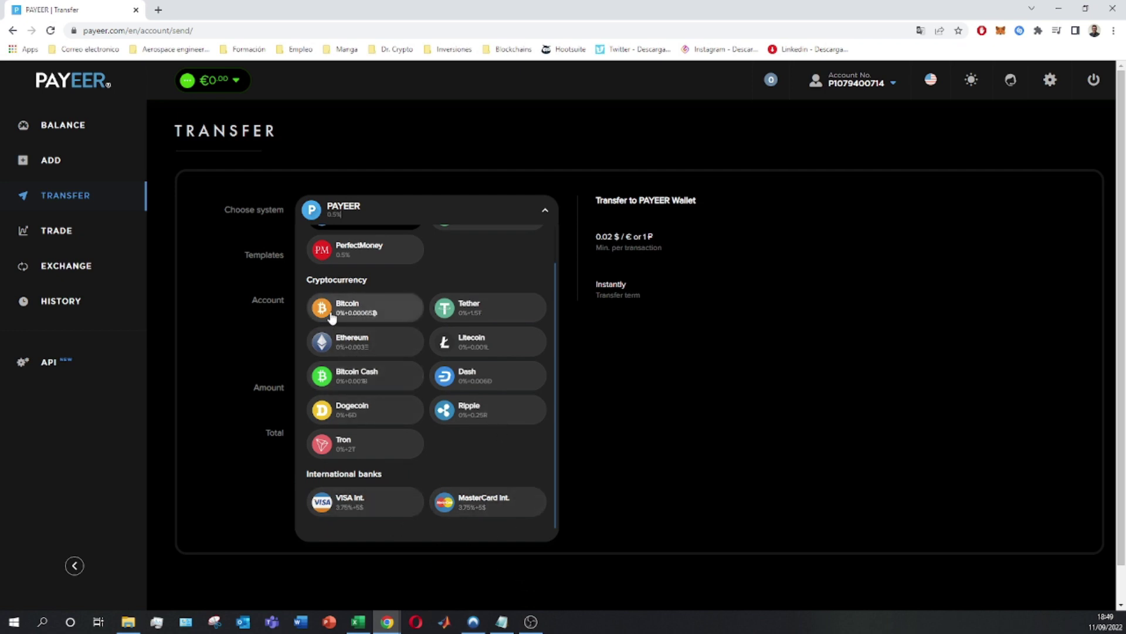
scroll(422, 328, "up", 1)
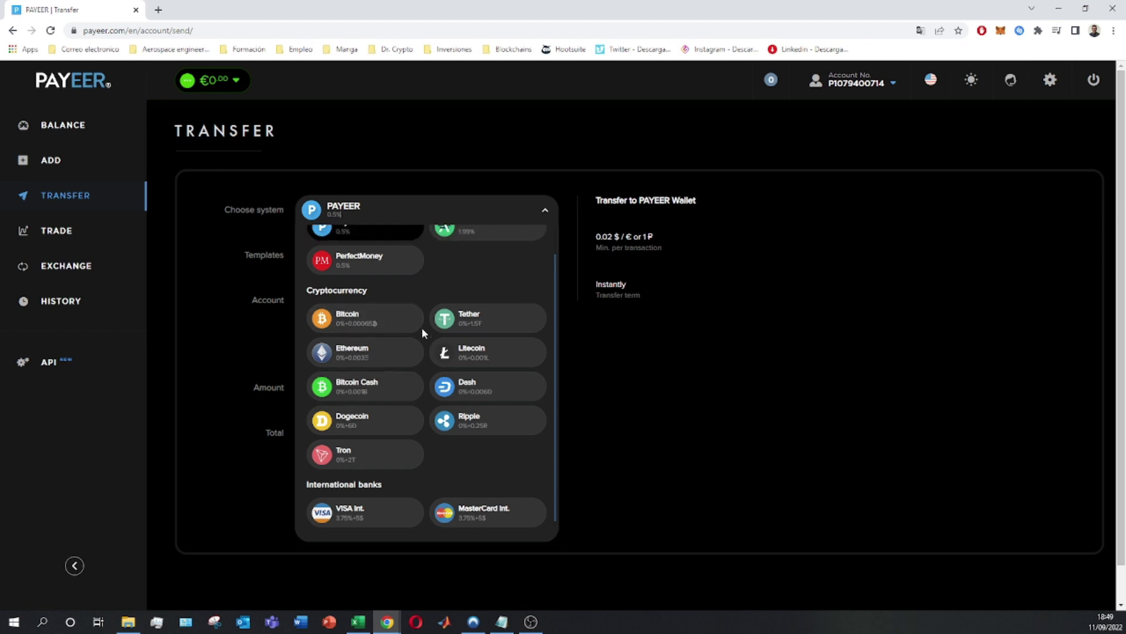
left_click(218, 306)
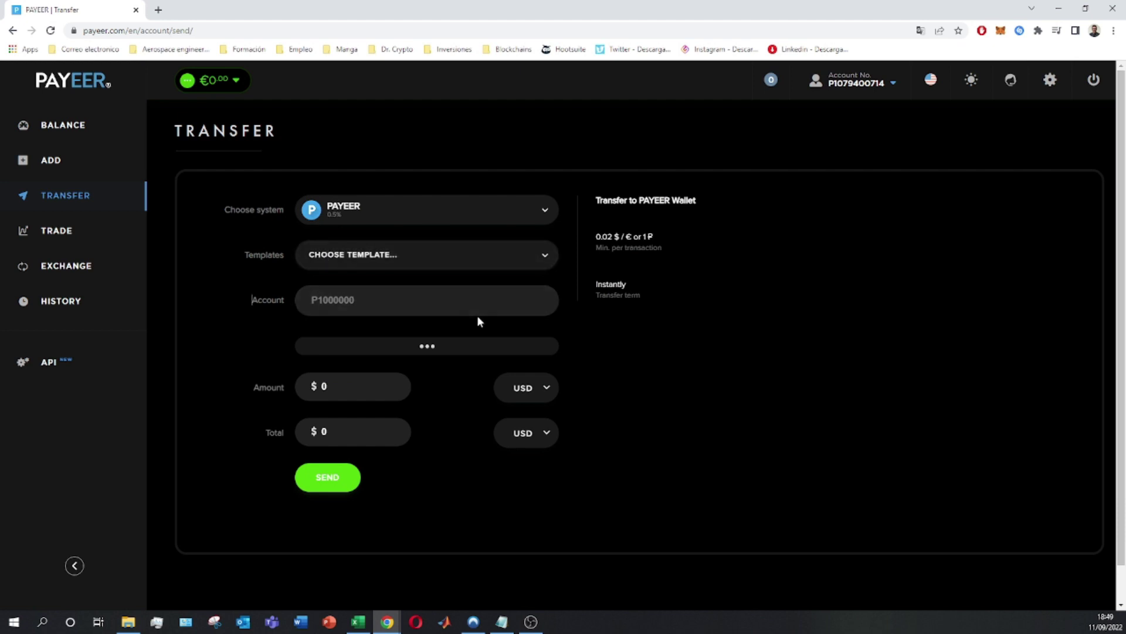
- Expand the transfer form's extra fields and enter SUSCRIBETE as the comment
left_click(443, 348)
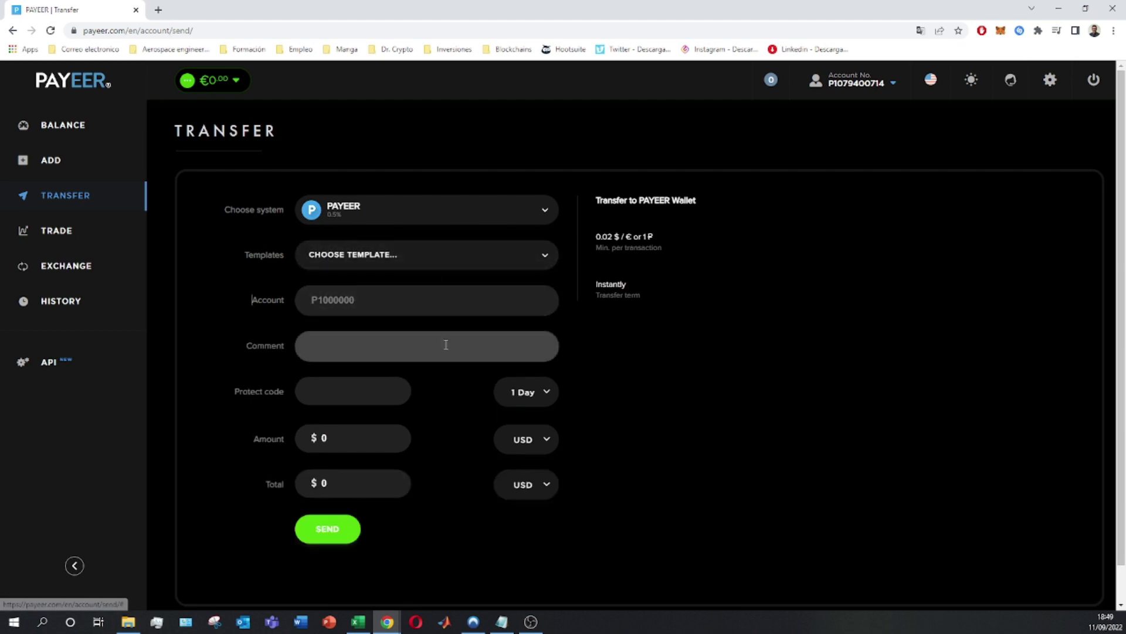
type("SUSCRIBETE")
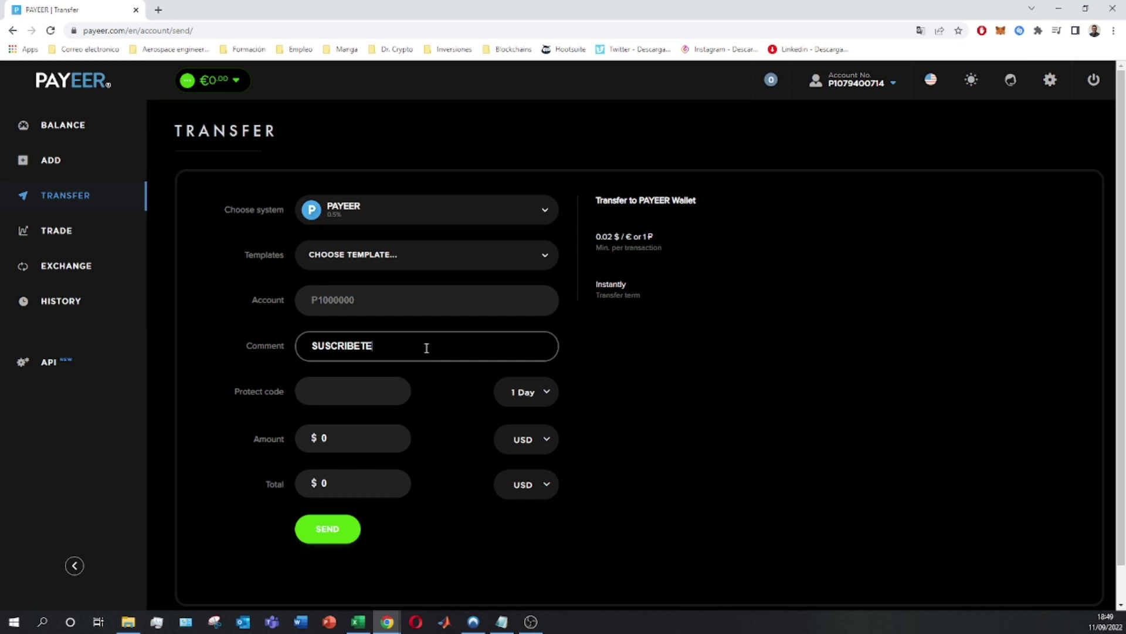
- Set the transfer system to Advcash and look through the other cryptocurrency and international bank options
left_click(423, 211)
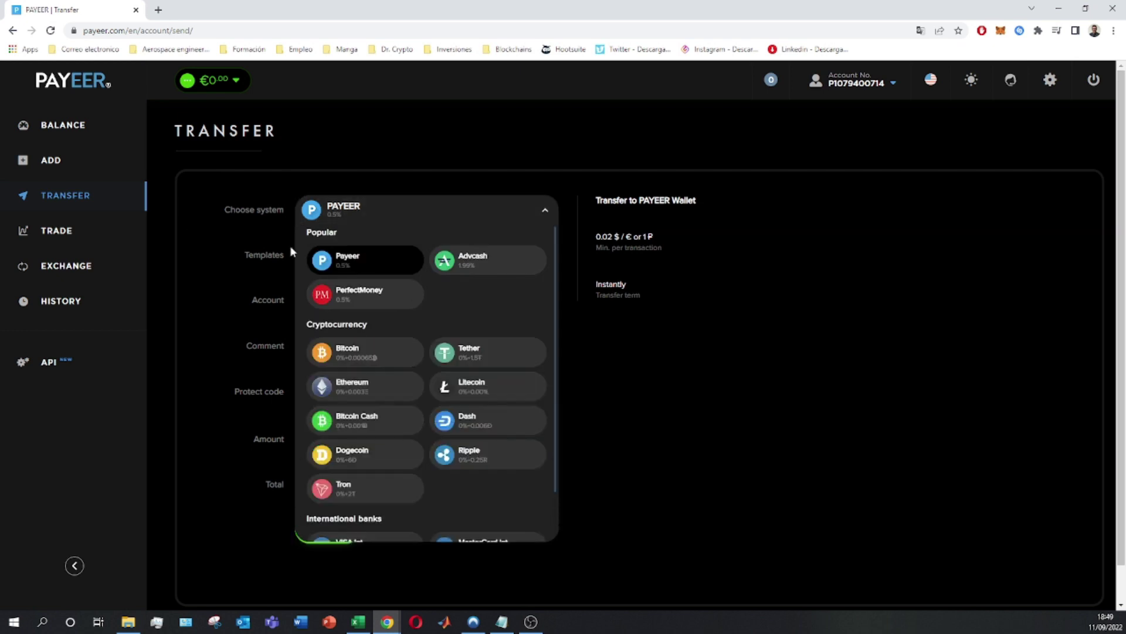
left_click(508, 271)
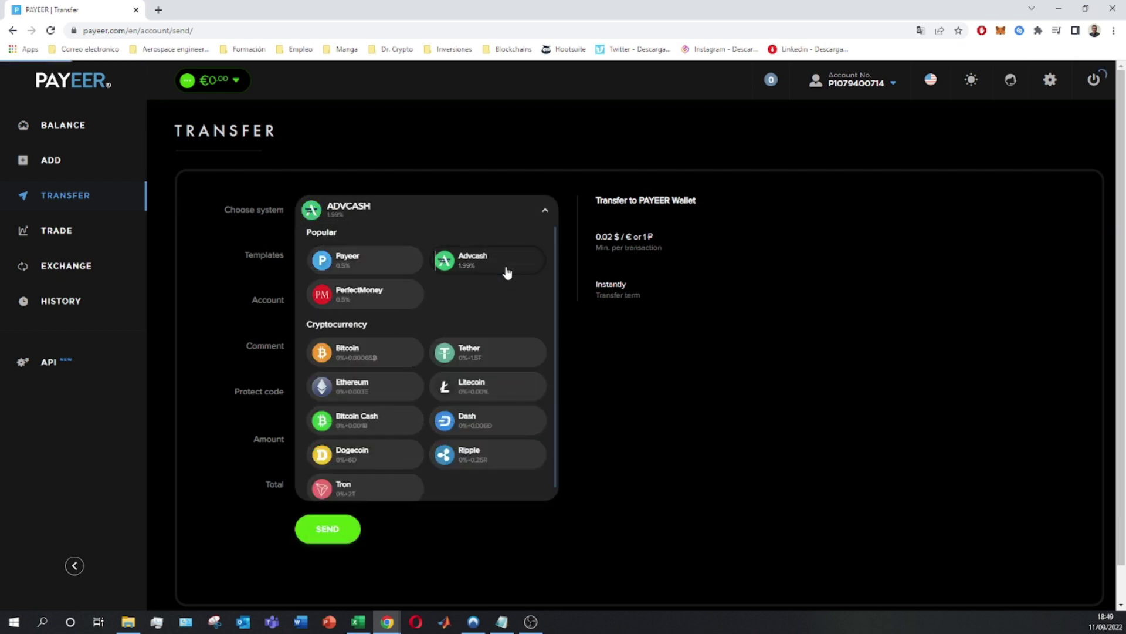
left_click(486, 218)
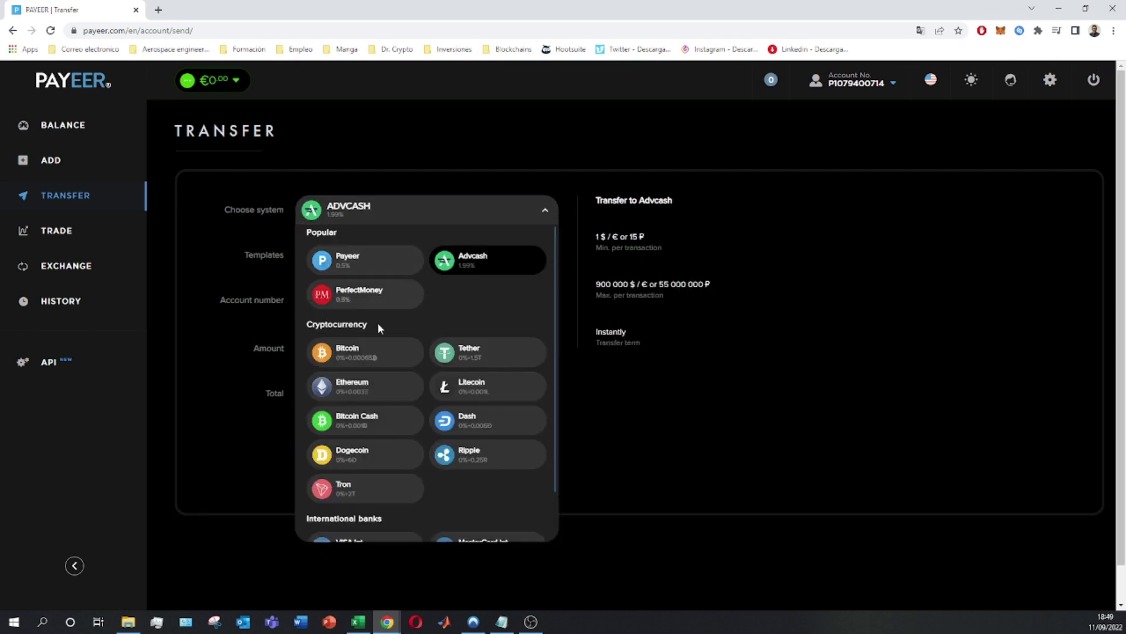
scroll(420, 367, "down", 1)
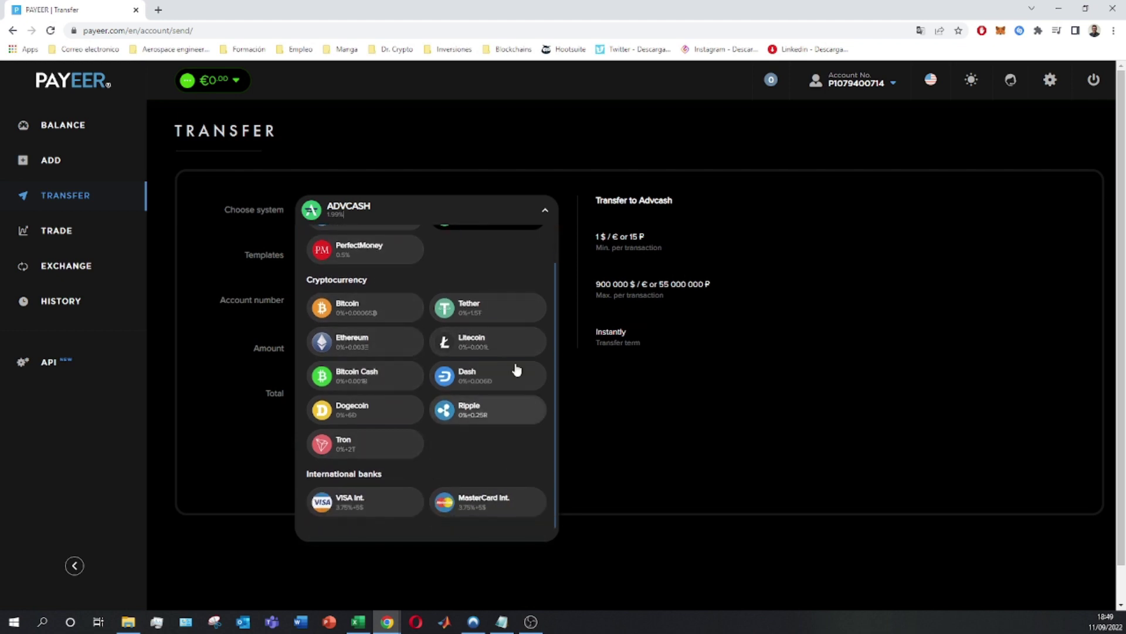
left_click(244, 449)
- Open the Trade page, show only sell orders in the BTC/USD order book, and restore the combined order view
left_click(26, 230)
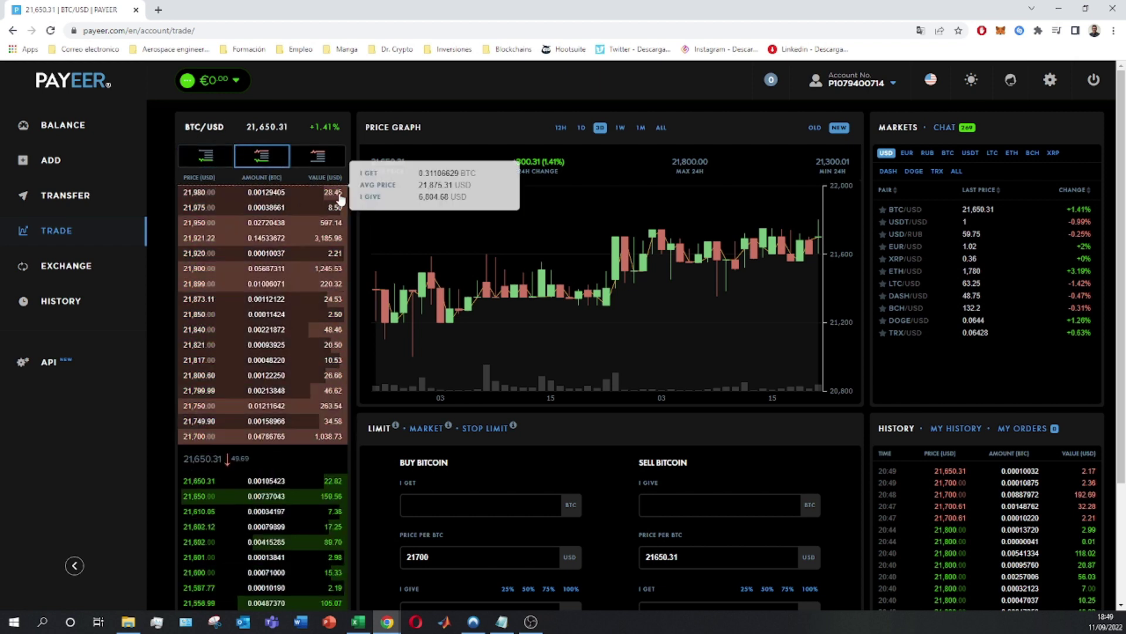
left_click(320, 162)
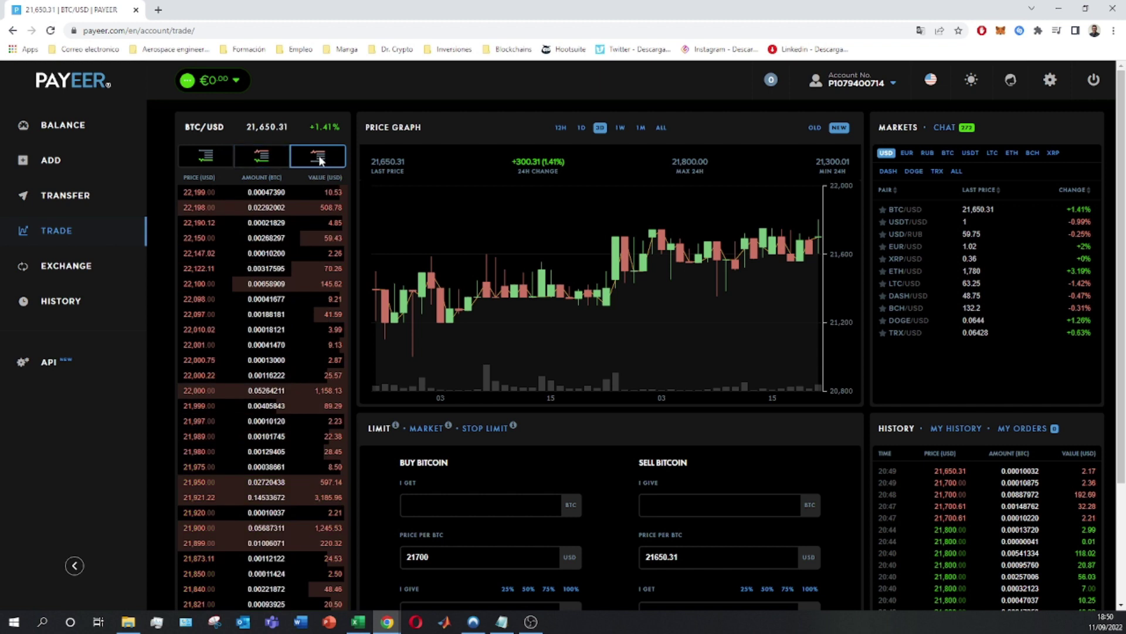
left_click(268, 160)
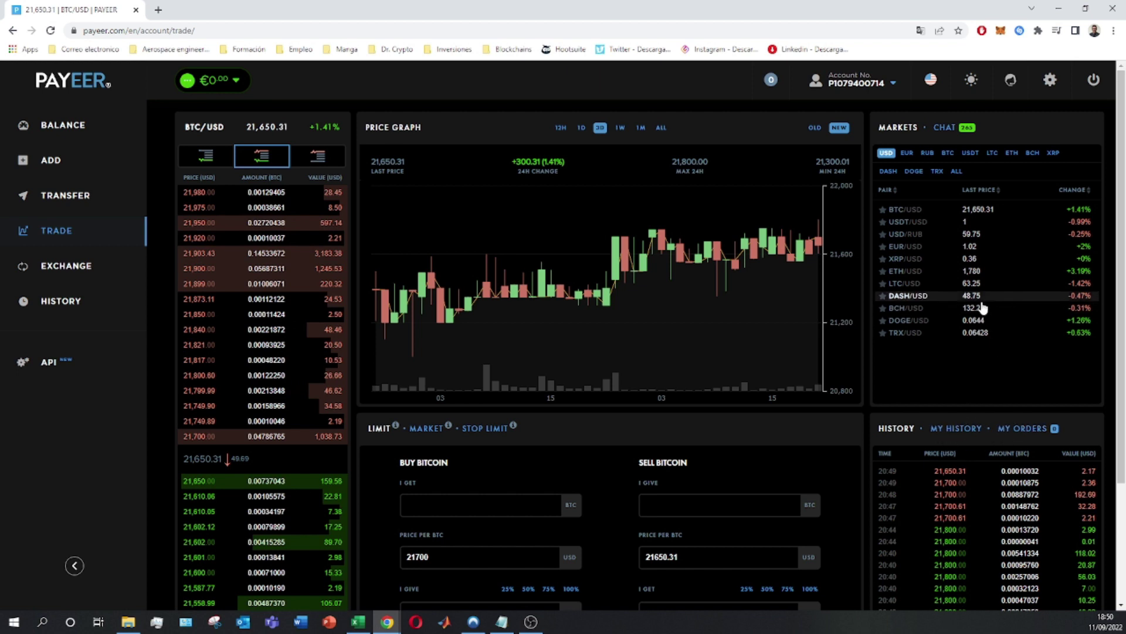
- Open the USD/RUB market and display the summary of fiat and crypto account balances
left_click(924, 235)
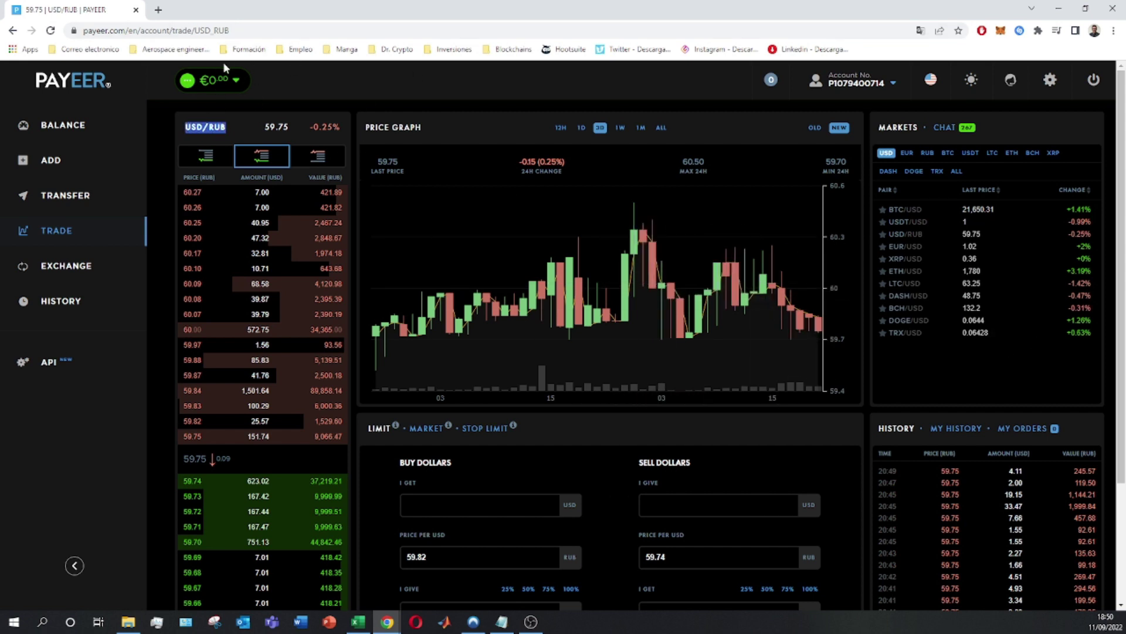
left_click(221, 90)
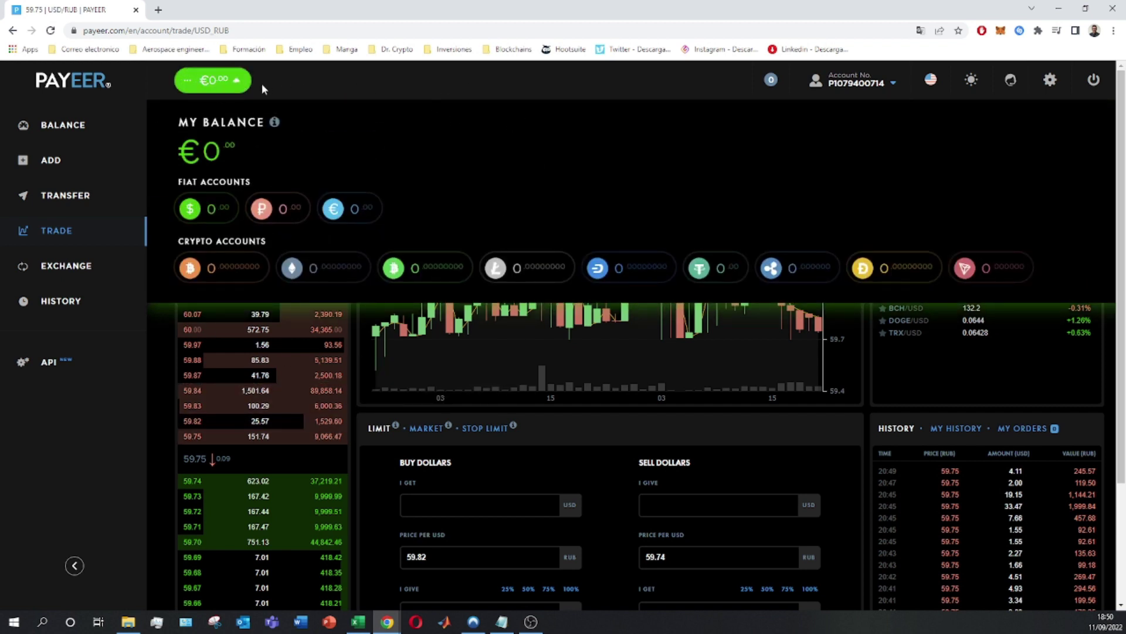
- Close the account balance summary and view the limit buy and sell forms of the USD/RUB market
left_click(237, 86)
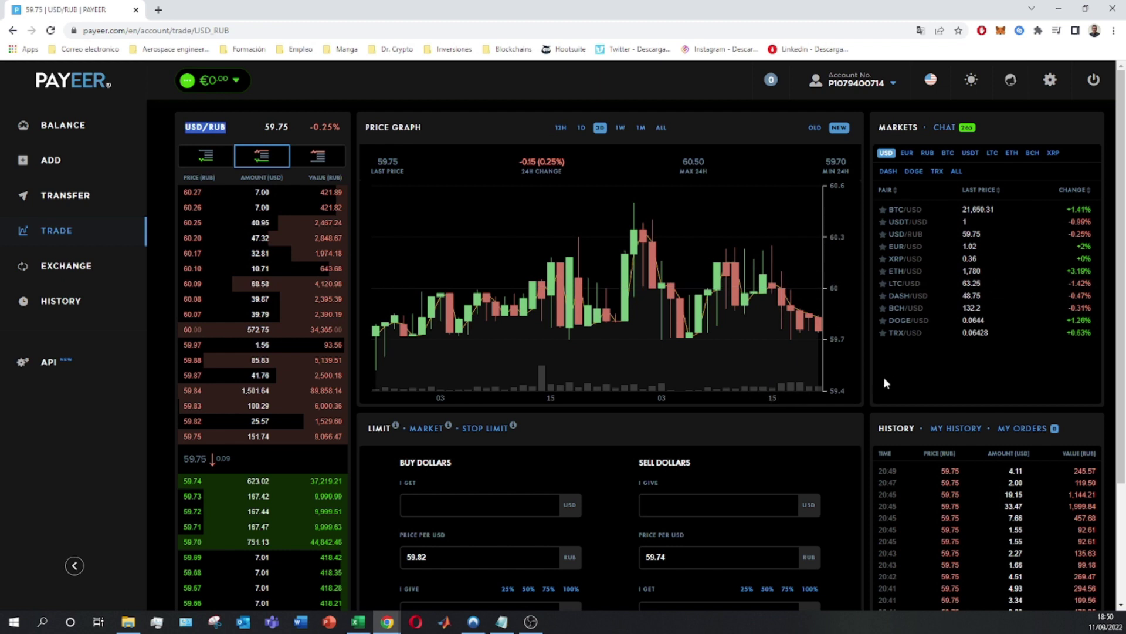
left_click_drag(1118, 452, 1121, 597)
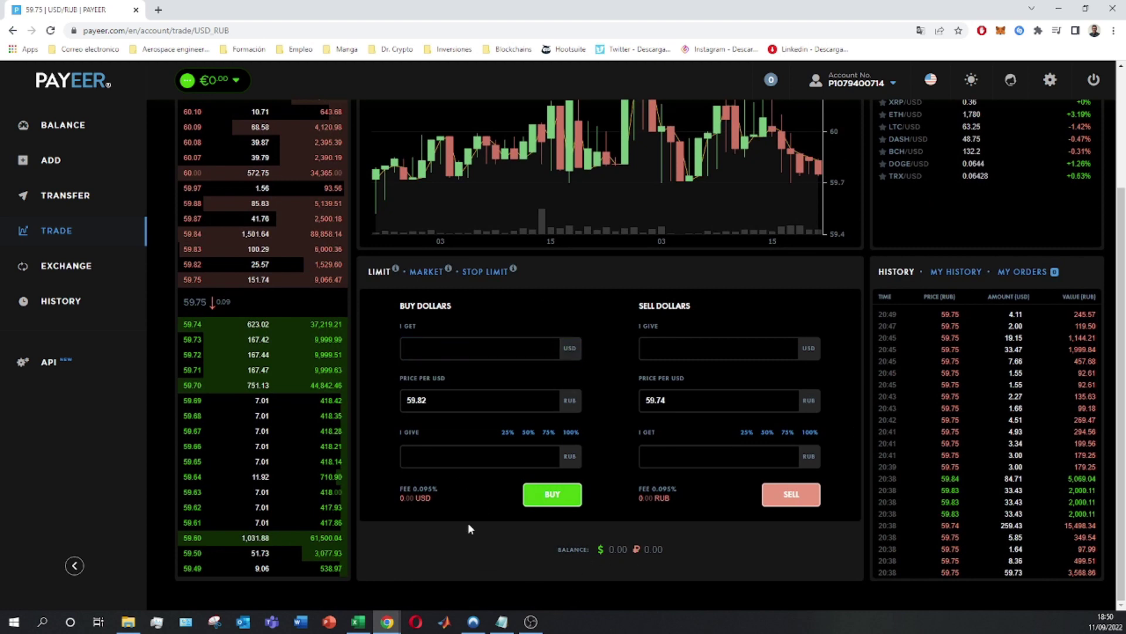
- Open the Exchange page to check its BTC-to-USD rate and search Google for BTC USD in a new browser tab
left_click(47, 271)
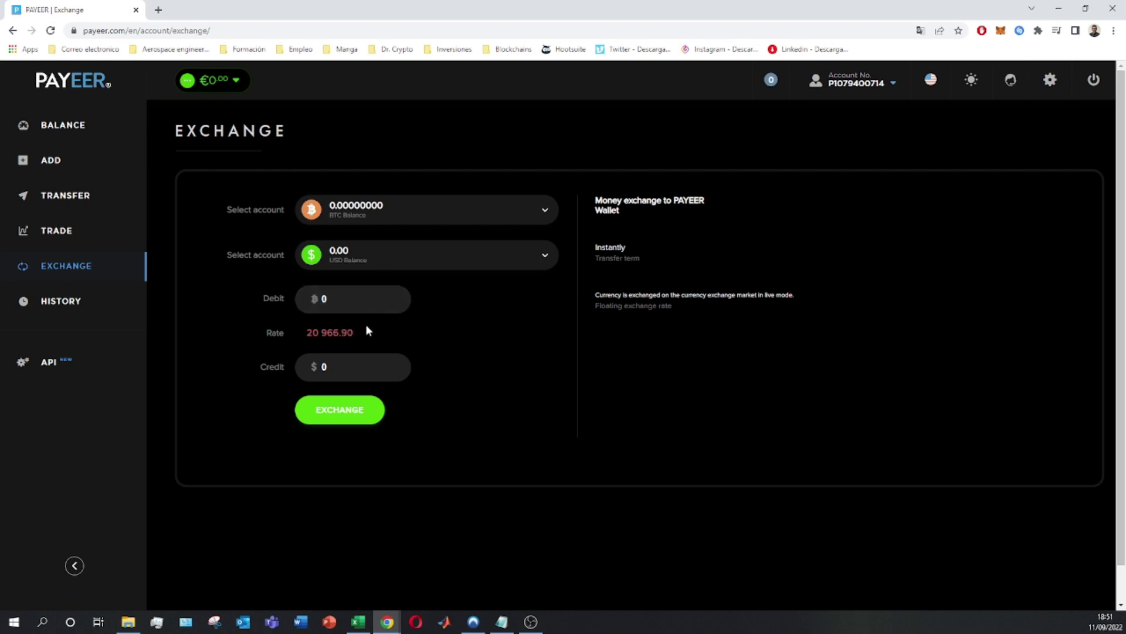
left_click_drag(306, 332, 358, 335)
left_click(159, 10)
type("BTC USD")
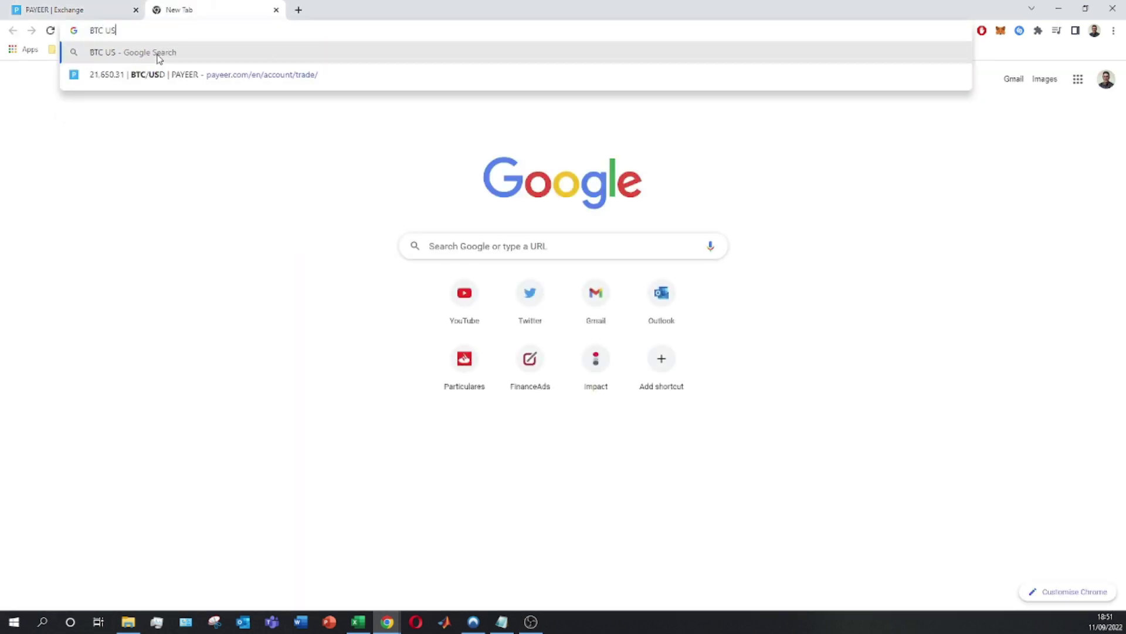
key("Return")
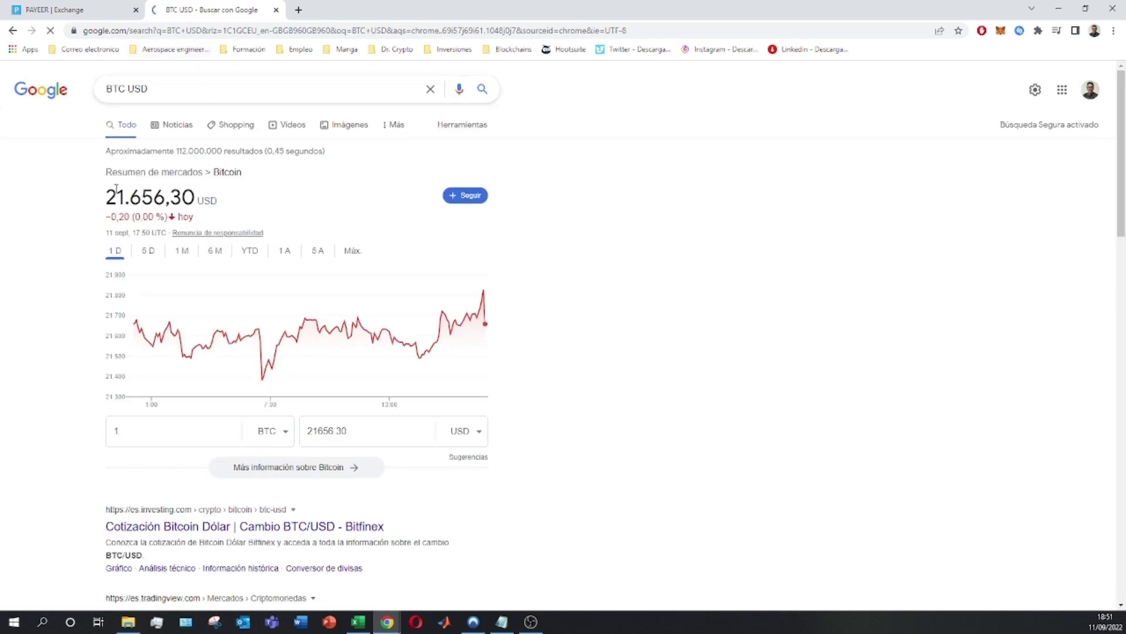
- Compare the Exchange page's BTC-to-USD rate with Google's Bitcoin price, ending back on the Exchange page
left_click(82, 6)
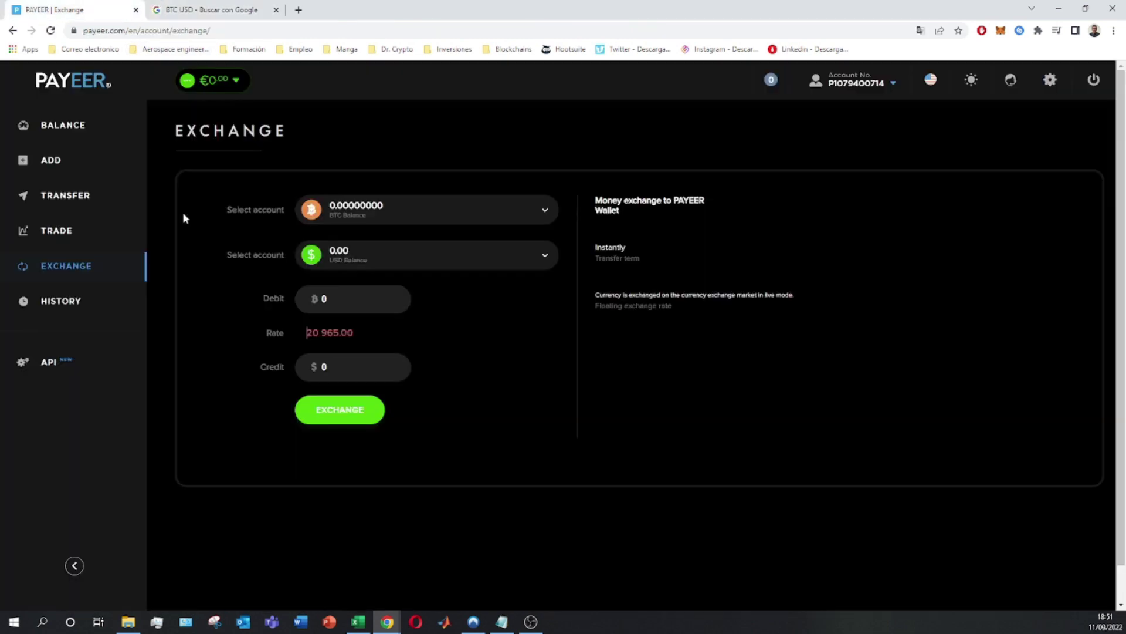
left_click_drag(349, 332, 292, 320)
left_click(208, 9)
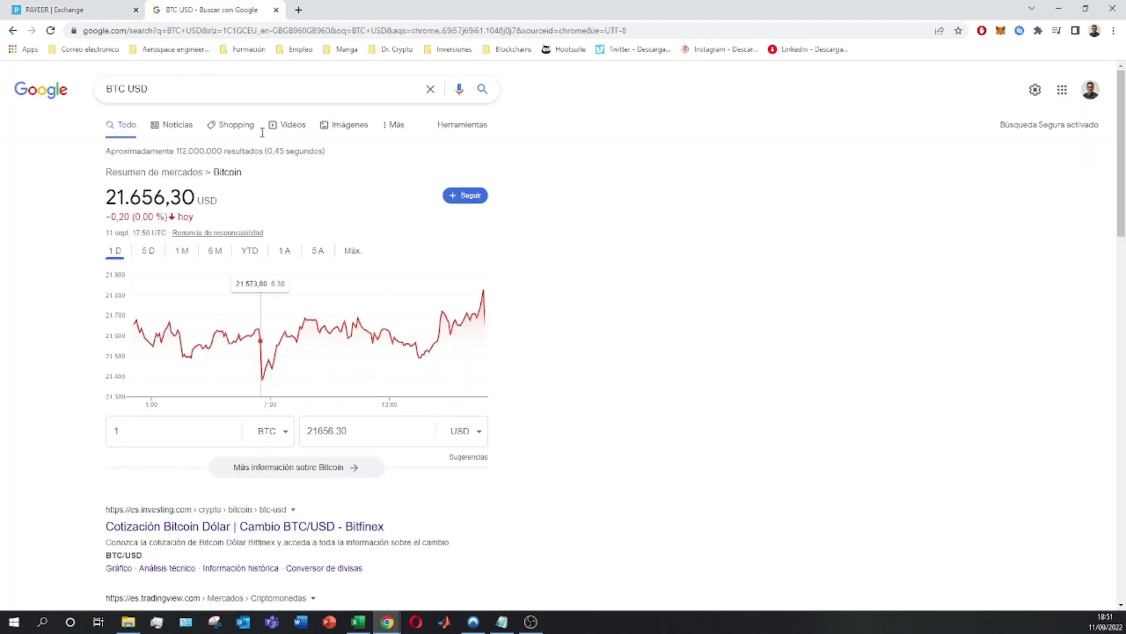
left_click(92, 6)
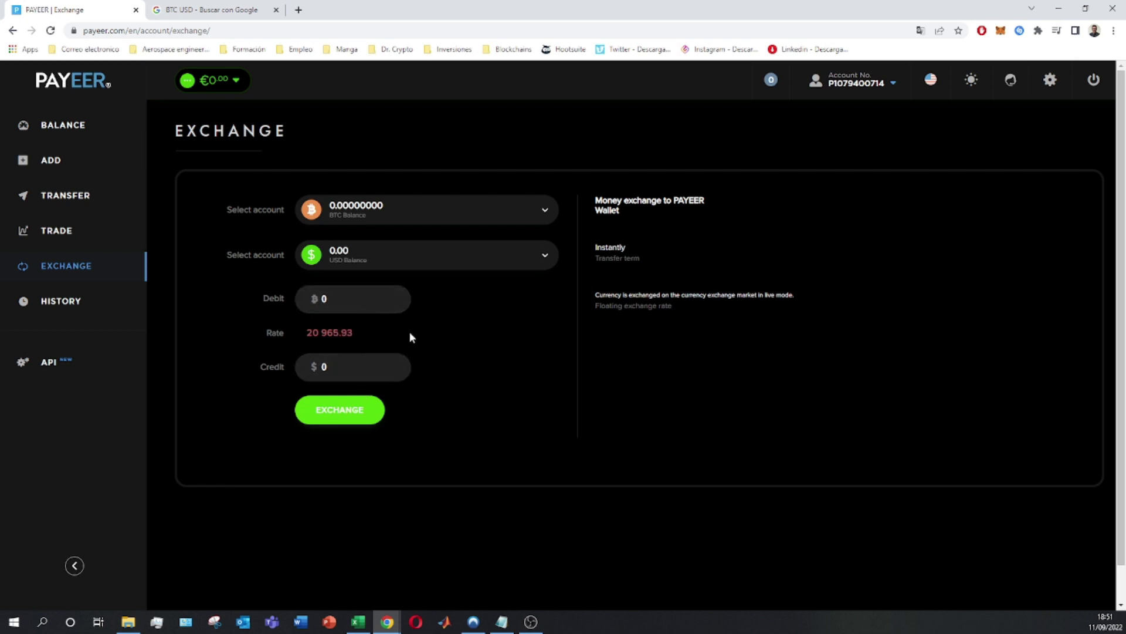
- Open the account History page, view the trade and USD records, and return to the transactions list
left_click(47, 303)
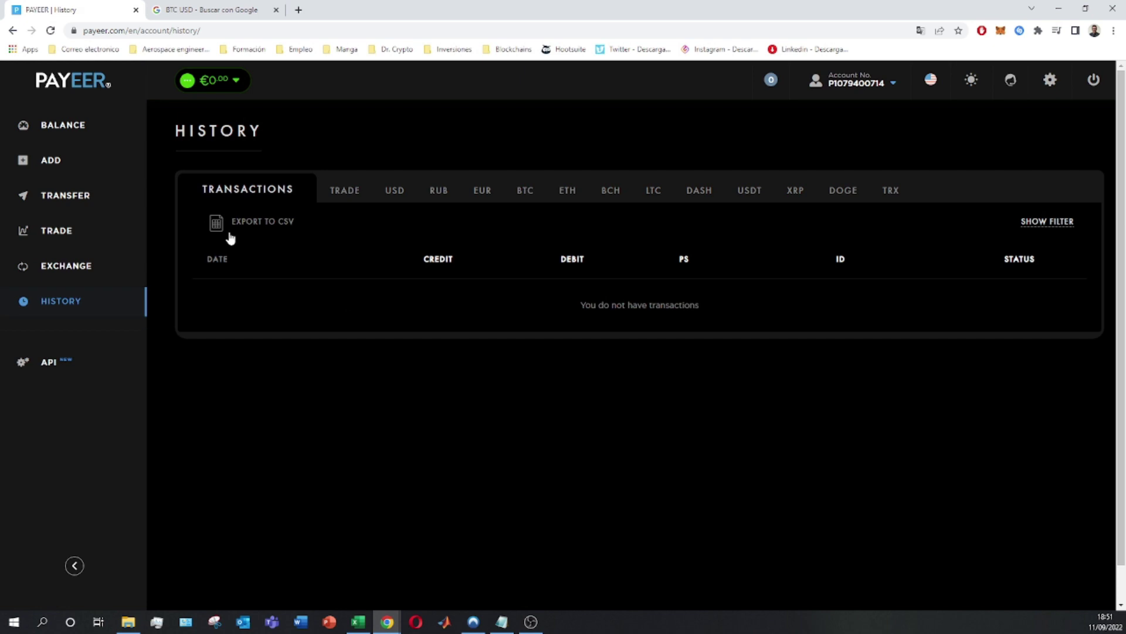
left_click(355, 191)
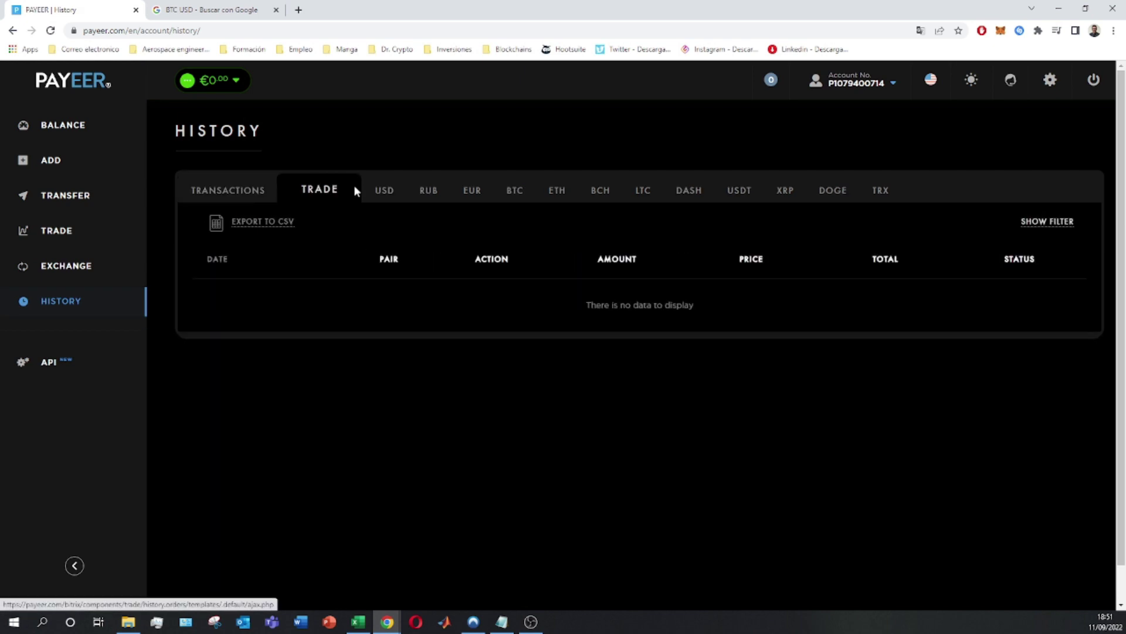
left_click(390, 193)
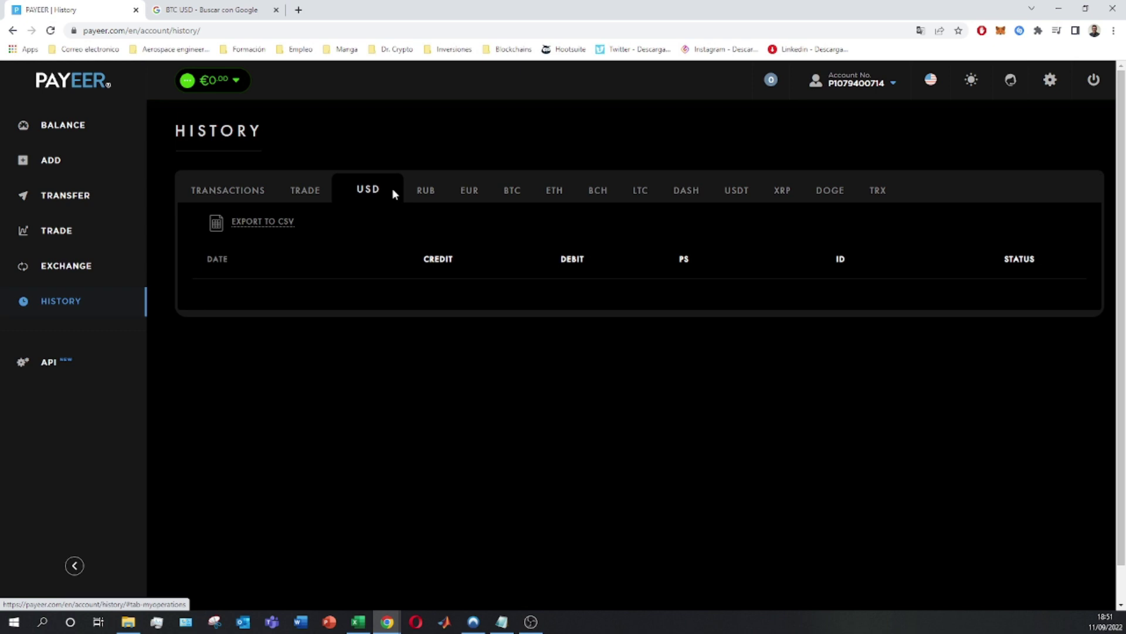
left_click(244, 194)
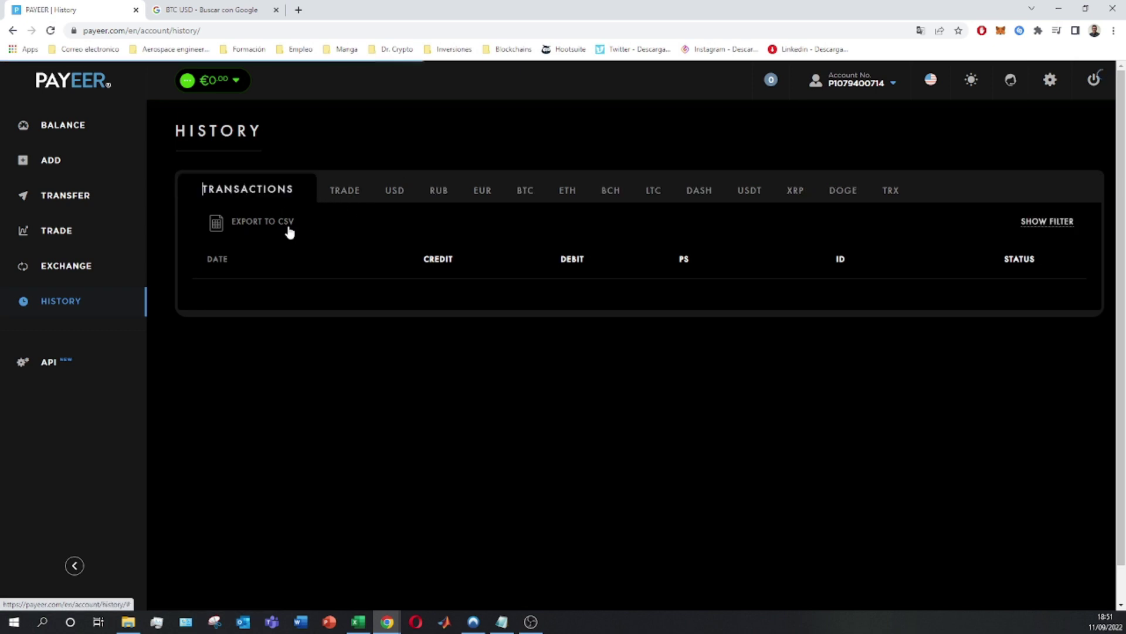